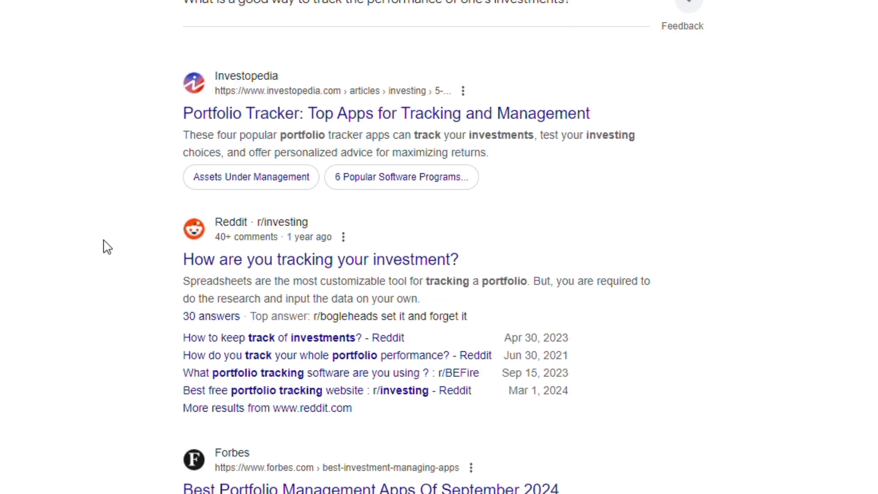
scroll(105, 188, down, 20)
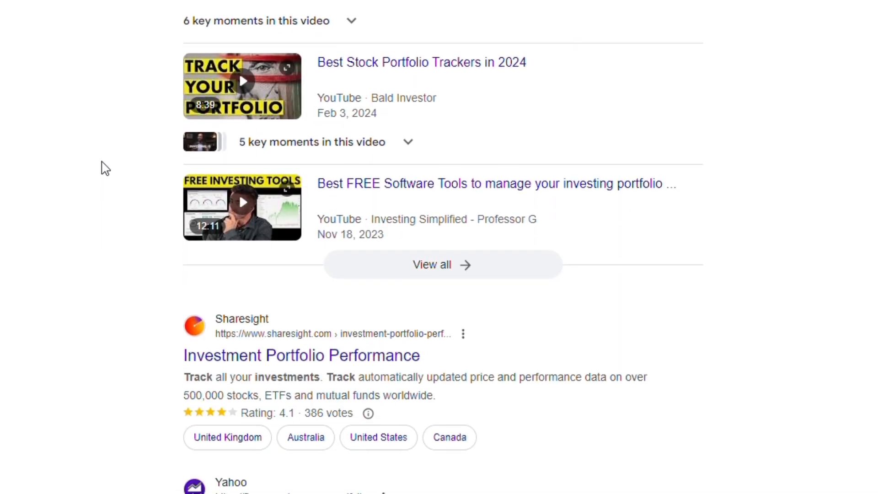
scroll(108, 101, down, 6)
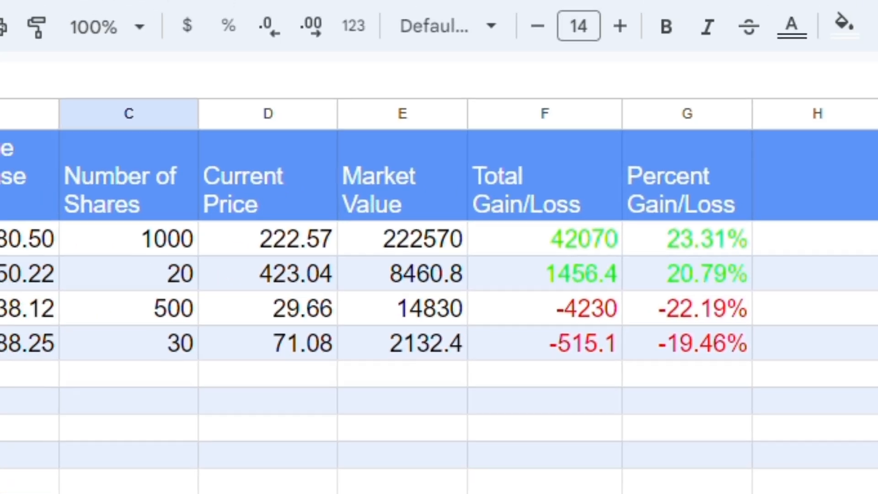
Examine each column of the finished portfolio tracker, from the stock tickers through to the percent gain/loss
drag(82, 206, 85, 327)
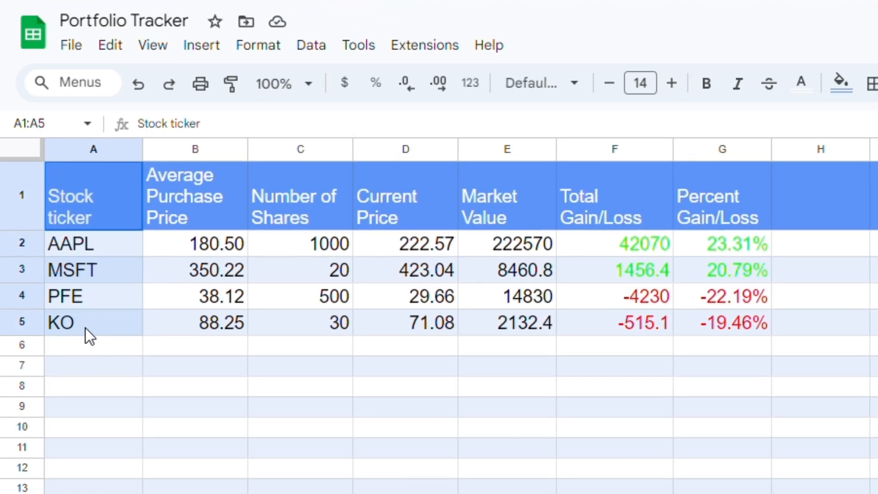
drag(180, 215, 191, 315)
drag(291, 201, 301, 303)
drag(386, 196, 394, 306)
drag(469, 190, 484, 304)
drag(564, 213, 587, 305)
click(689, 212)
drag(679, 215, 668, 306)
click(259, 382)
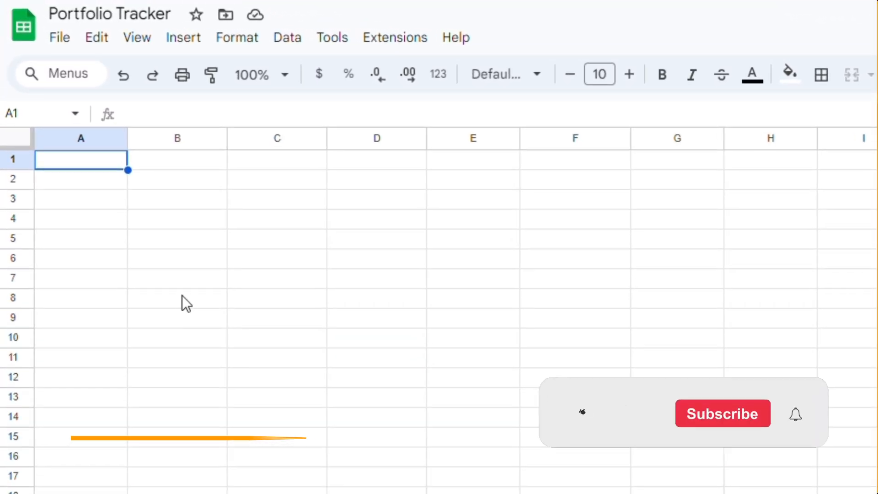
click(80, 137)
click(181, 139)
click(290, 139)
click(355, 139)
click(459, 140)
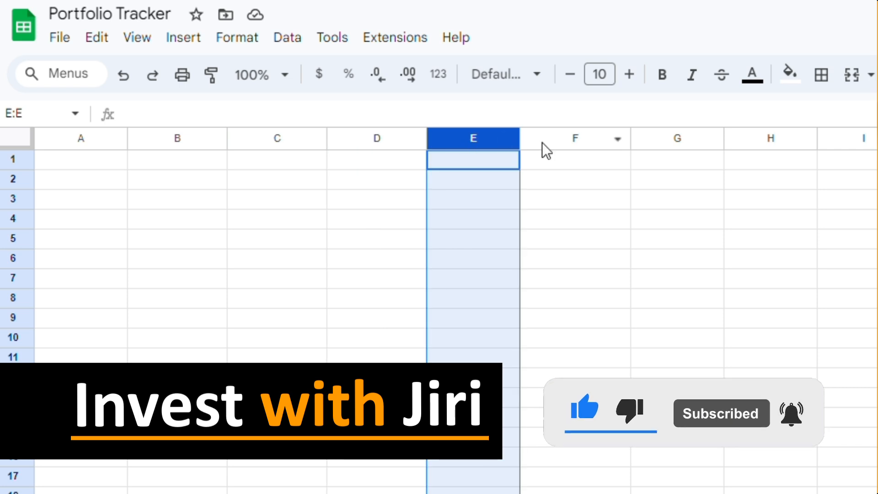
click(564, 140)
click(90, 161)
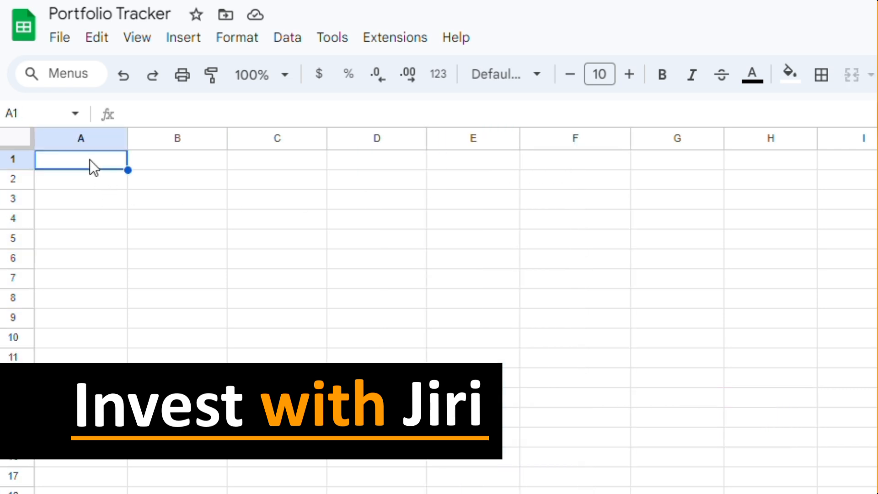
Enter the stock tickers AAPL, MSFT, PFE, KO and MCD in cells A2 to A6
click(82, 179)
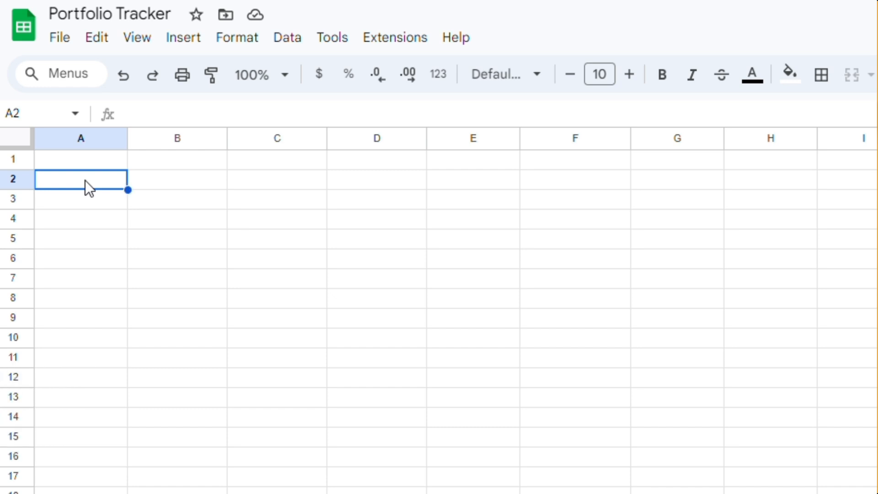
text(AAPL)
key(Return)
text(M)
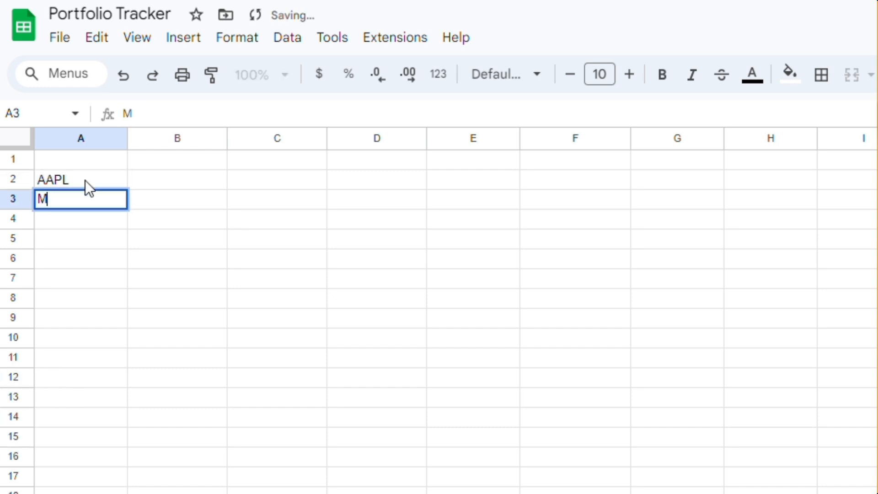
text(SFT)
key(Return)
text(PFE)
key(Return)
text(KO)
key(Return)
text(MCD)
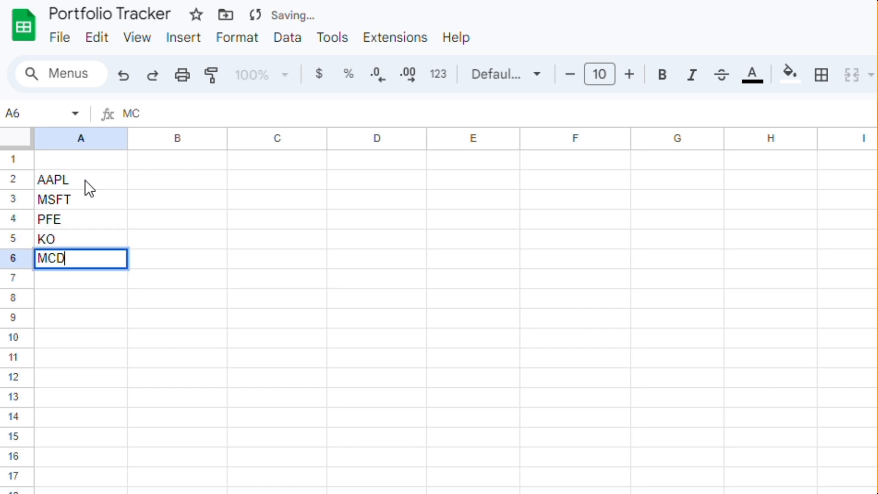
key(Return)
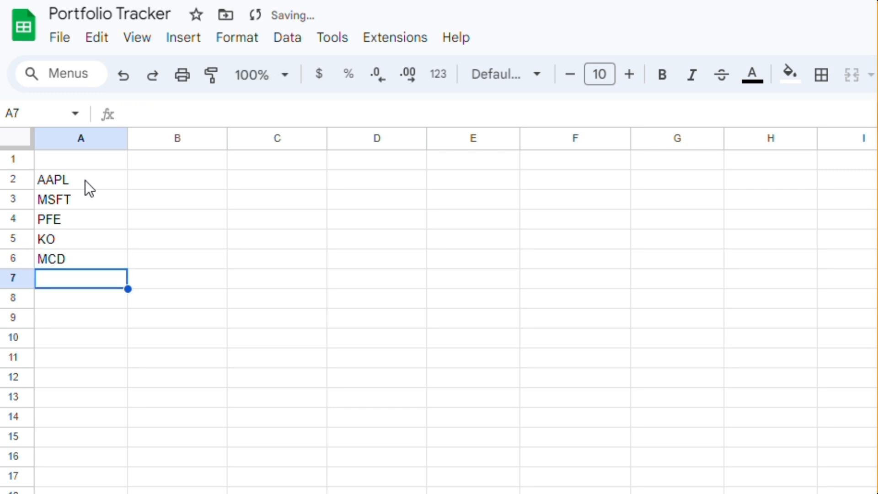
Add the headers "Stock ticker" in A1 and "Average Purchase Price" in B1
click(92, 161)
text(Stock ticker)
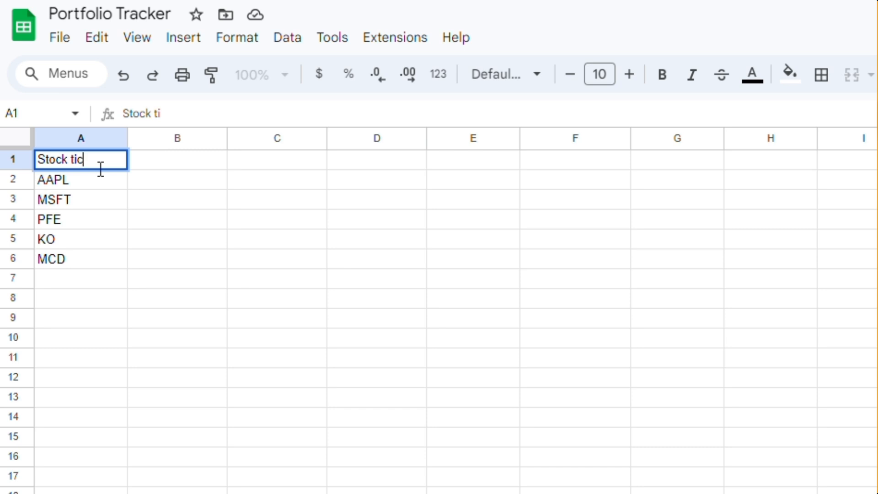
key(Return)
key(Up)
key(Right)
text(Averag)
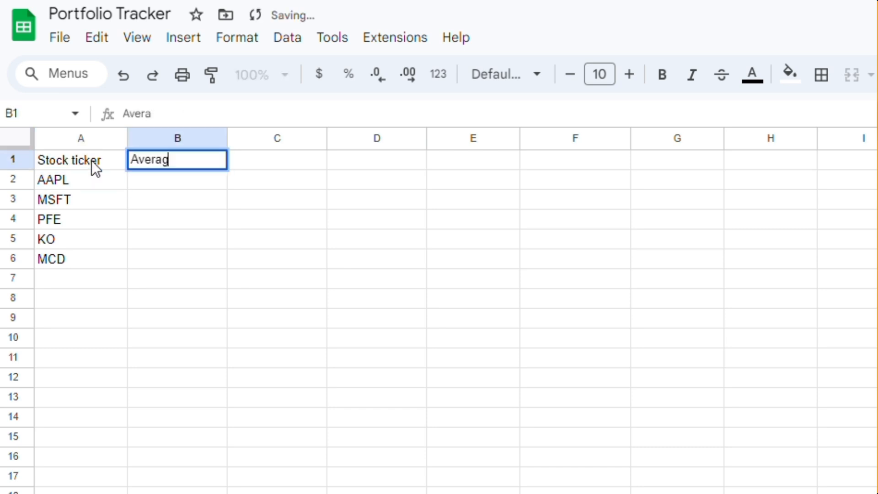
text(e Purchase Price)
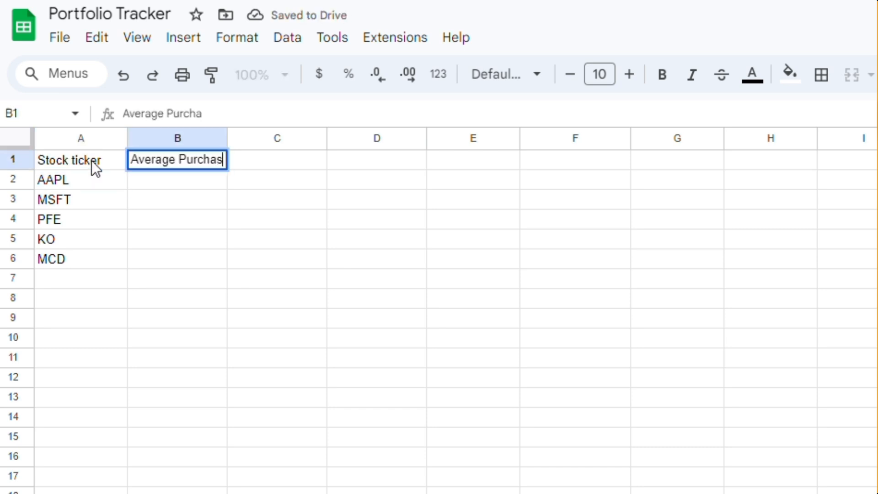
key(Return)
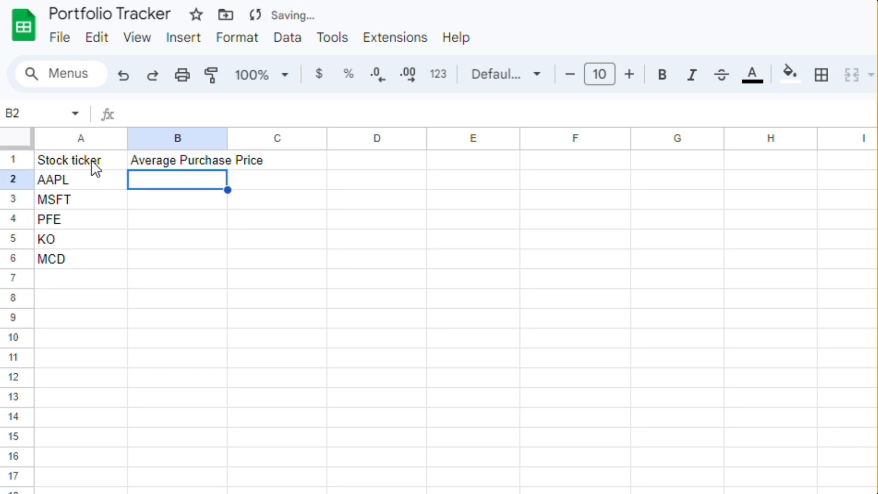
Add the headers "Number of Shares" in C1 and "Current Price" in D1
key(Up)
key(Right)
text(Number )
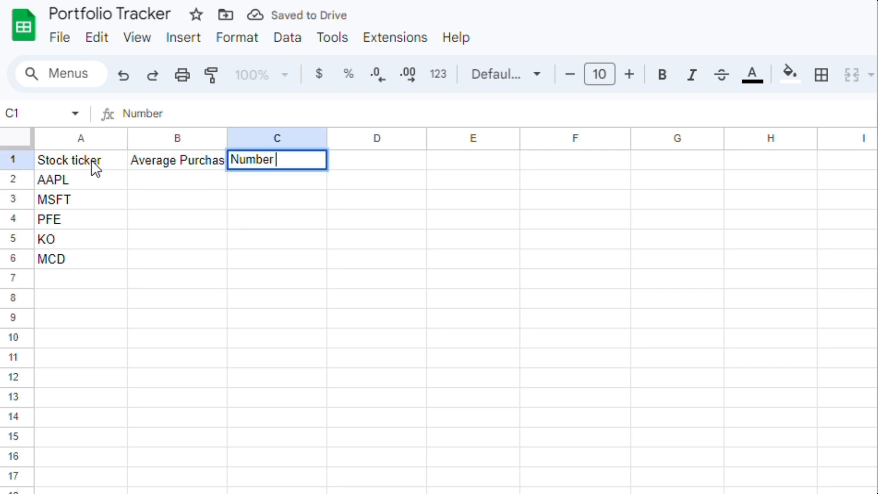
text(of Shares)
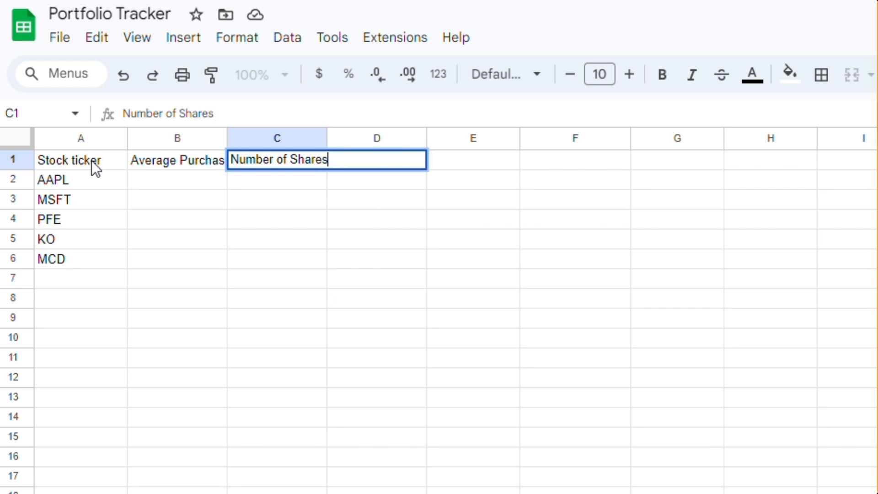
key(Return)
key(Up)
key(Right)
text(Curr)
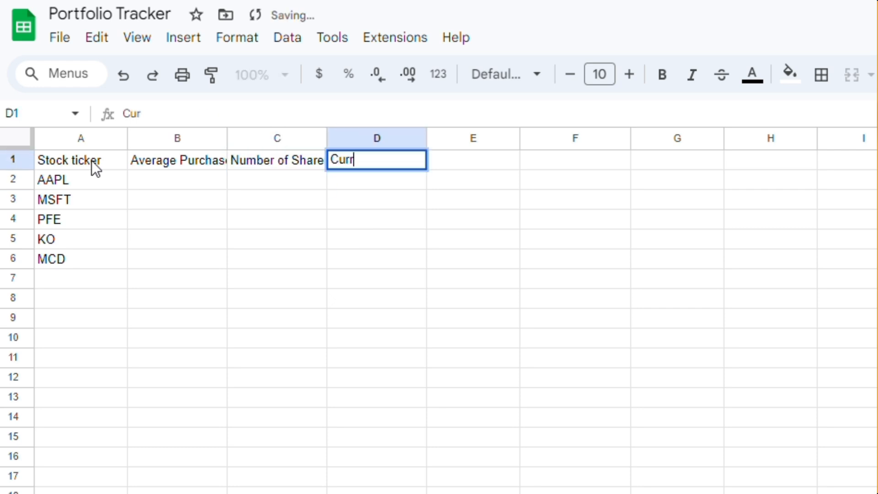
text(ent Price)
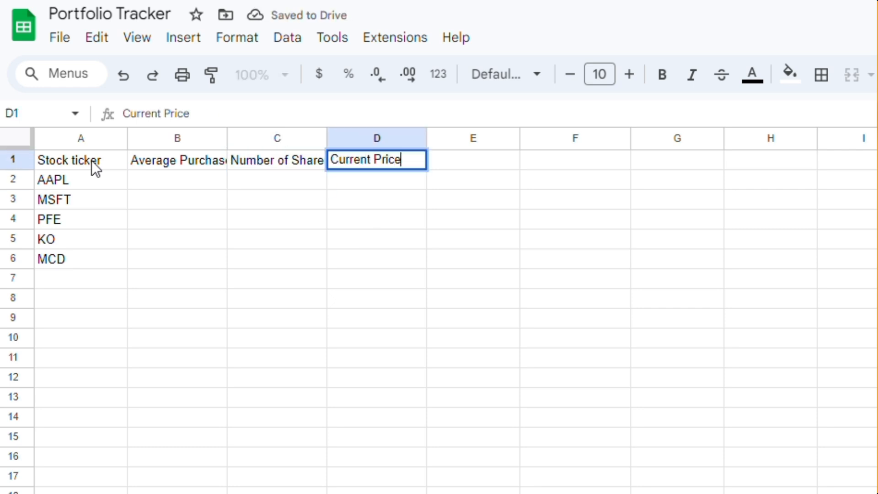
key(Tab)
Add the headers "Market Value", "Total Gain/Loss" and "Percent Gain/Loss" in cells E1 to G1
text(Market )
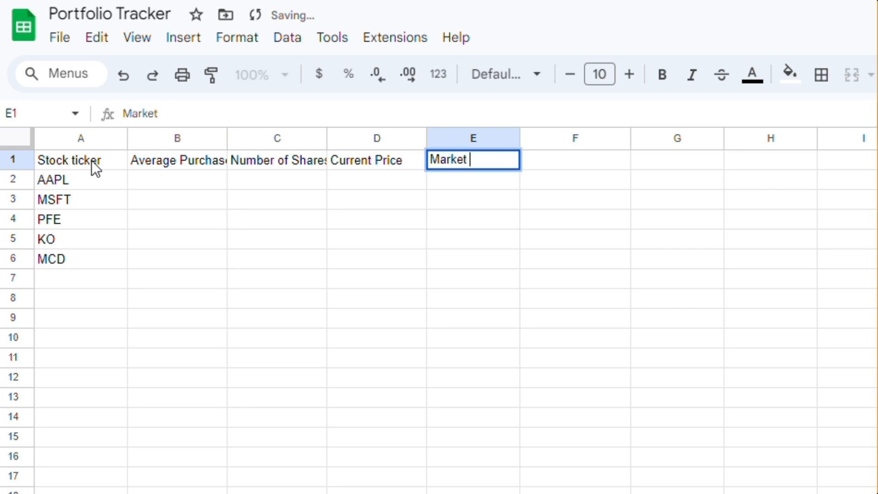
text(Value)
key(Tab)
text(Tot)
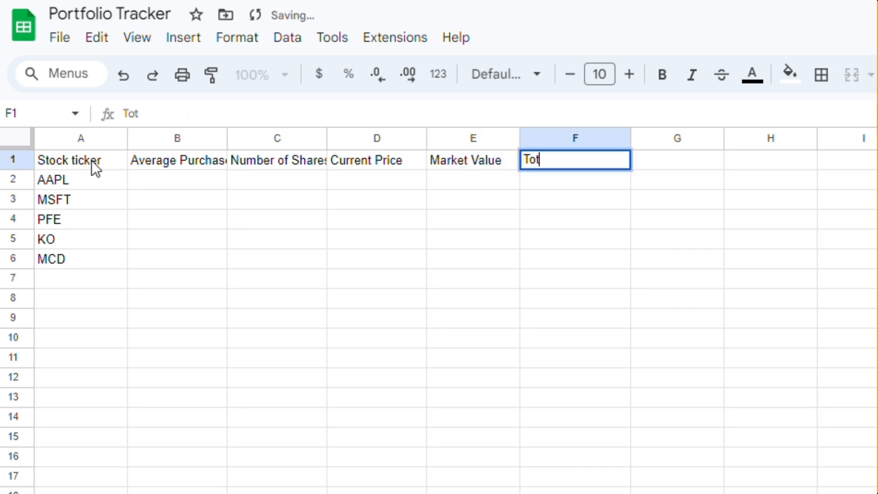
text(al Gain)
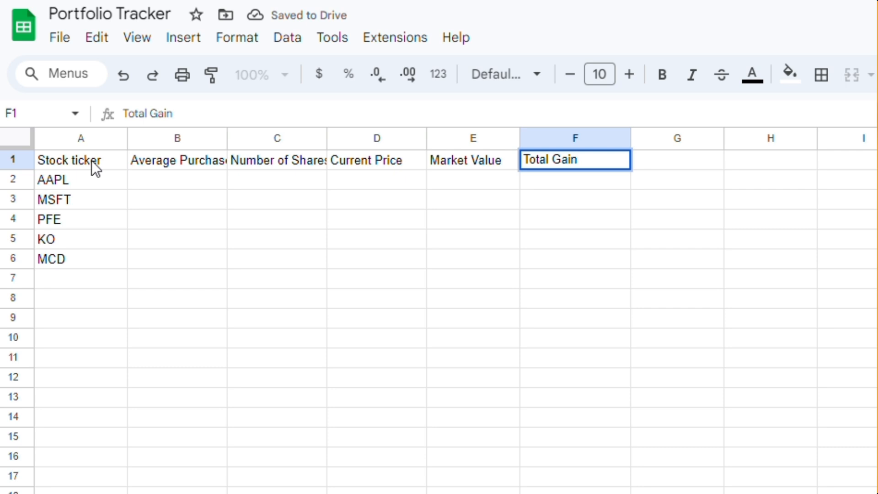
text(/Loss)
key(Tab)
text(Per)
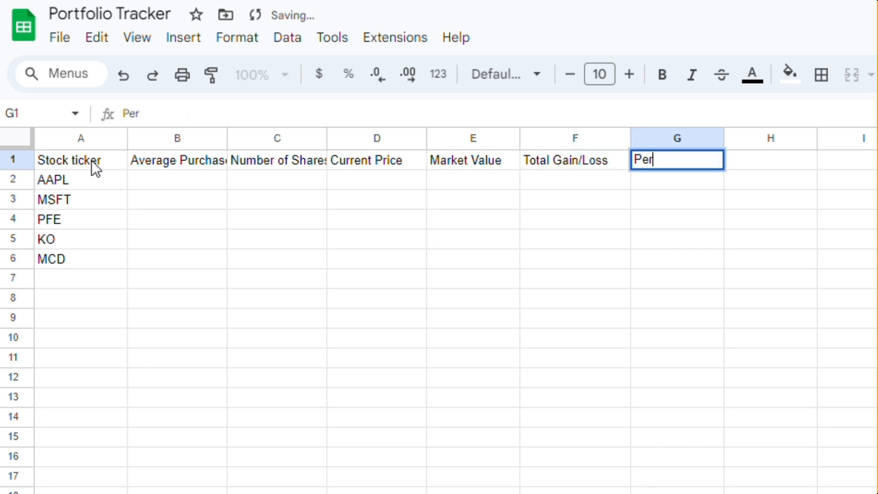
text(cent Gain)
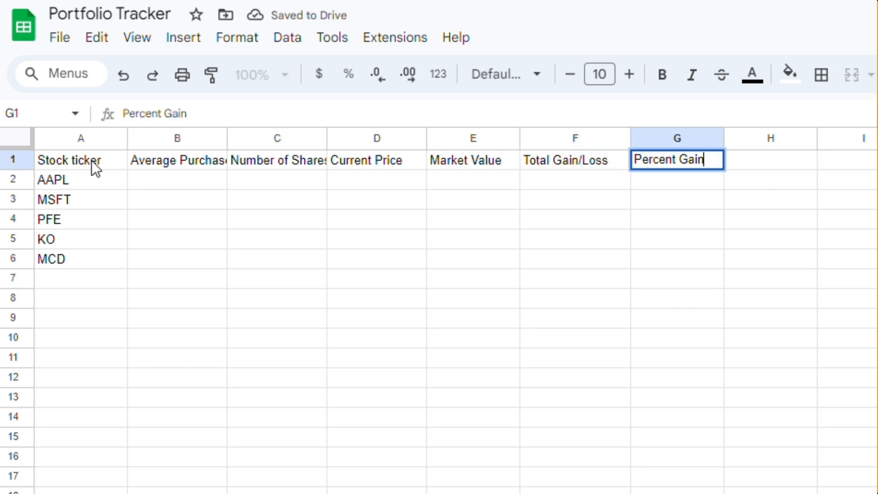
text(/Loss)
key(Return)
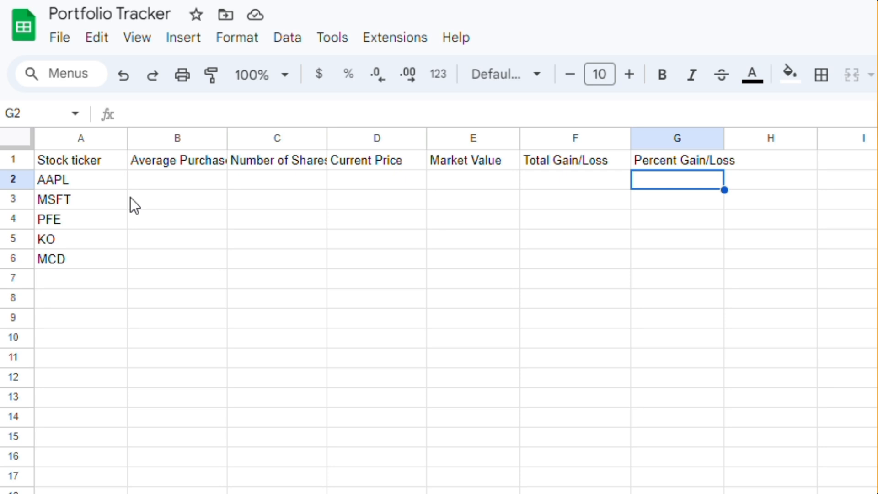
Try out the formula =GOOGLEFINANCE("AAPL", "PRICE") in an empty cell away from the table
click(151, 296)
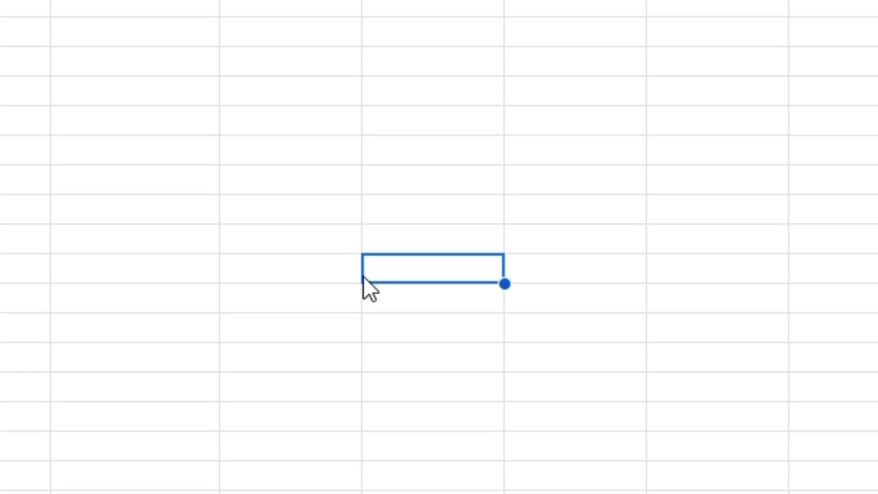
text(=GOO)
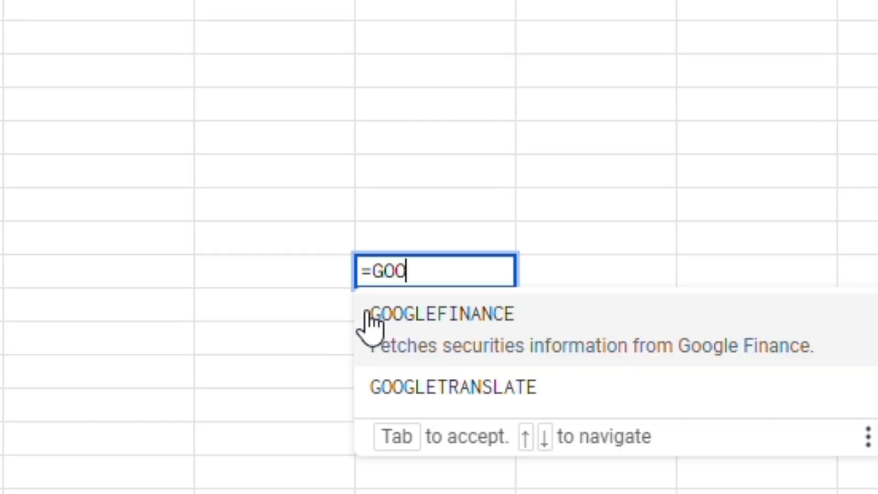
text(GLEFINANCE)
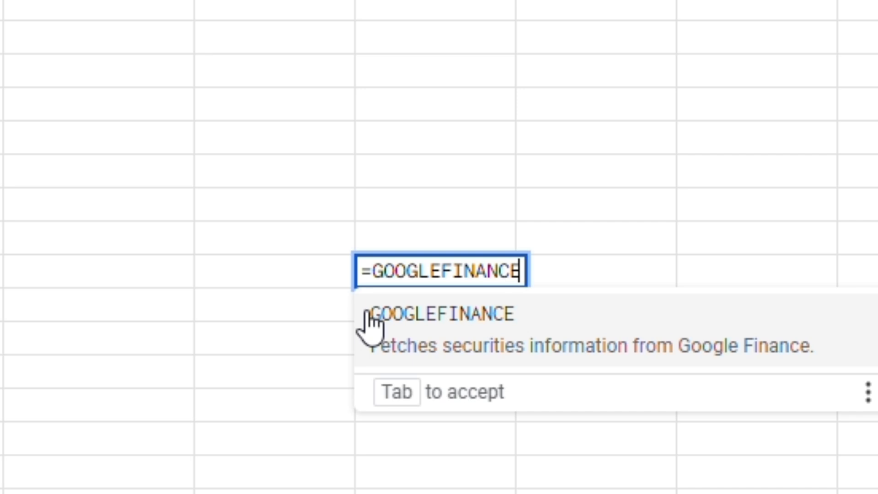
text(("A)
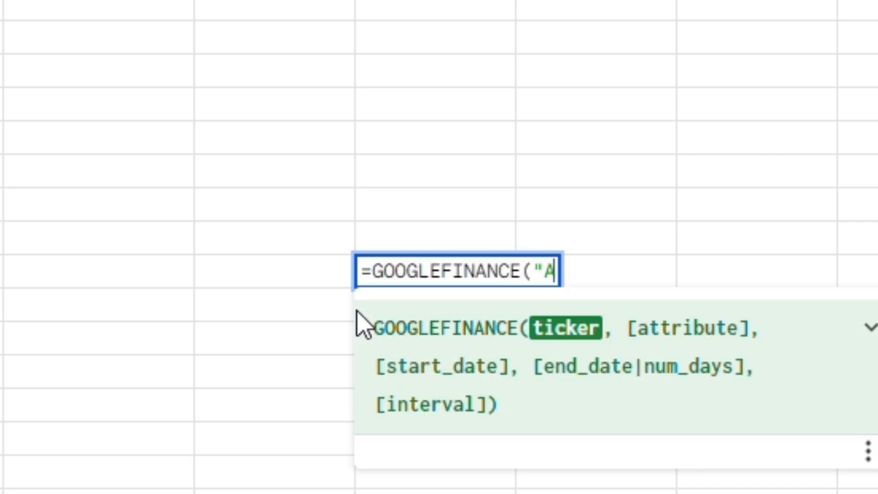
text(APL", "PRICE)
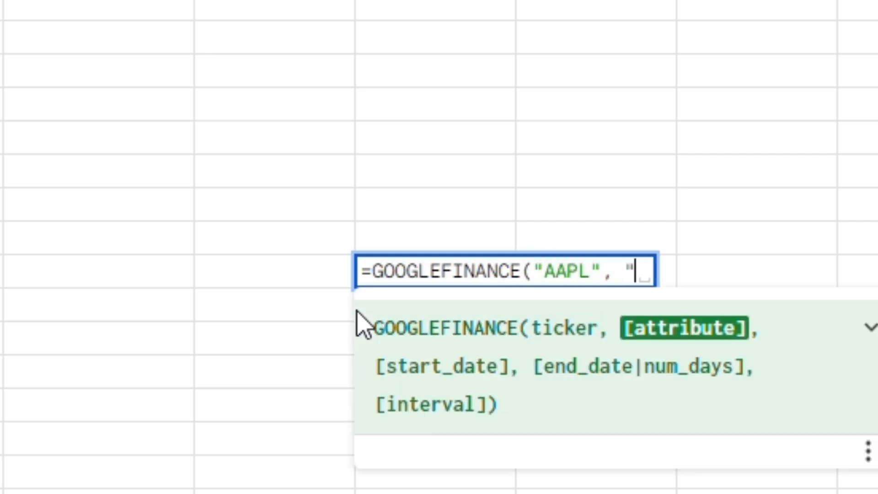
text("))
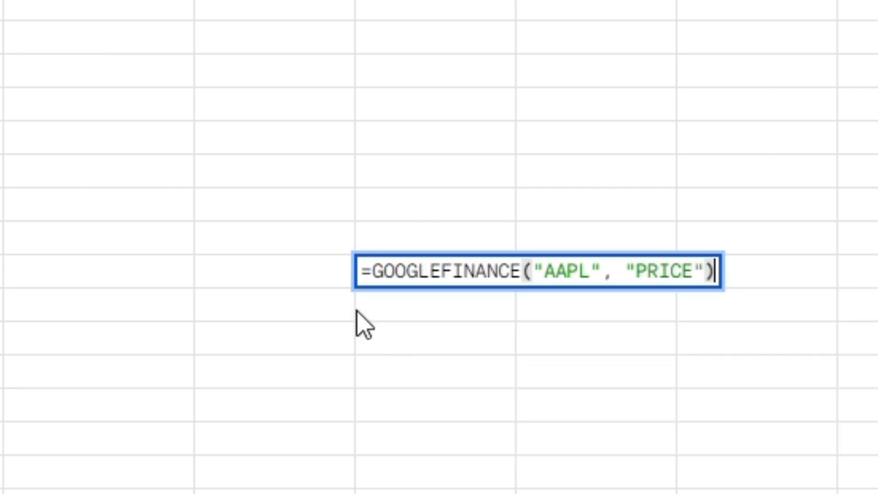
key(Return)
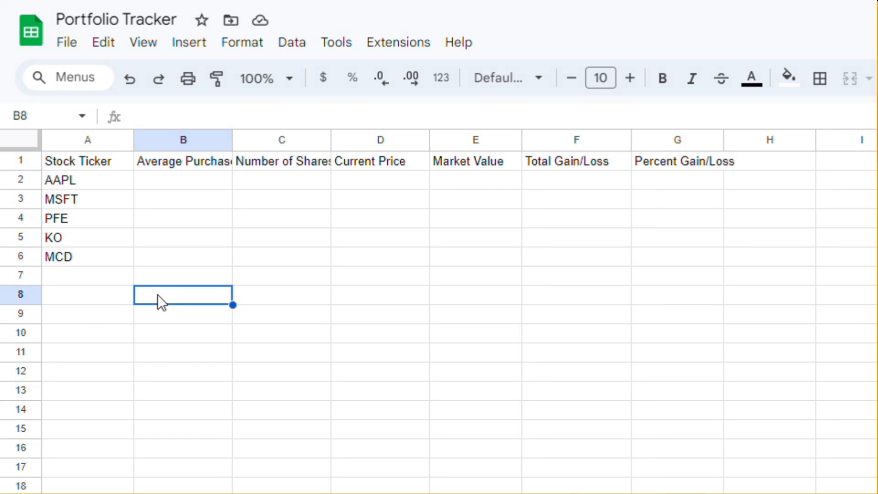
Enter the average purchase prices 180.50, 350.22, 38.12, 88.25 and 230.84 in cells B2 to B6
click(176, 179)
text(180.50)
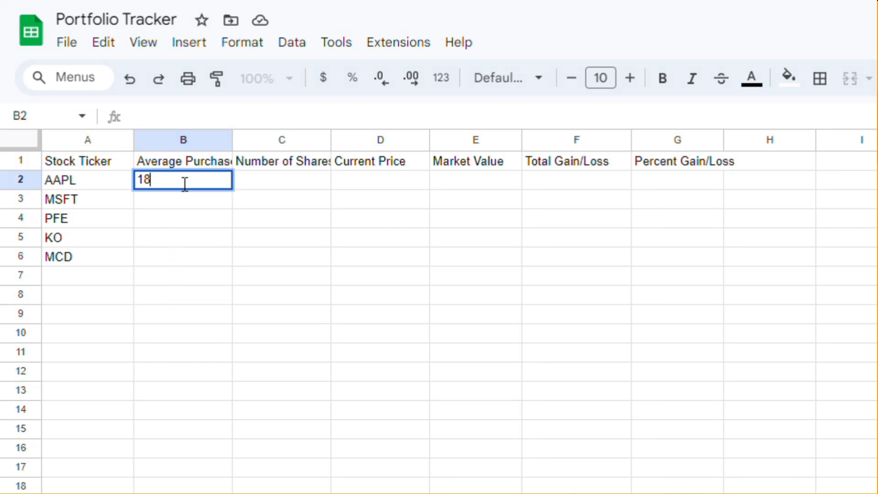
key(Return)
text(350.22)
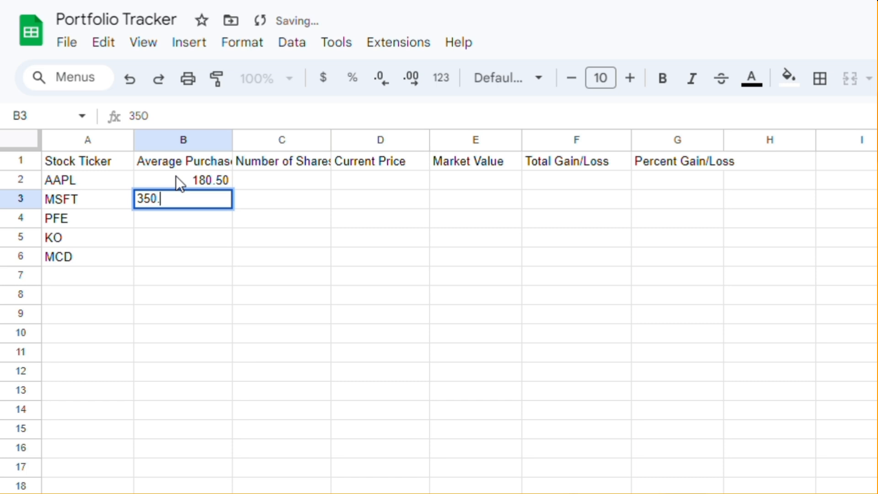
key(Return)
text(38.12)
key(Return)
text(88.25)
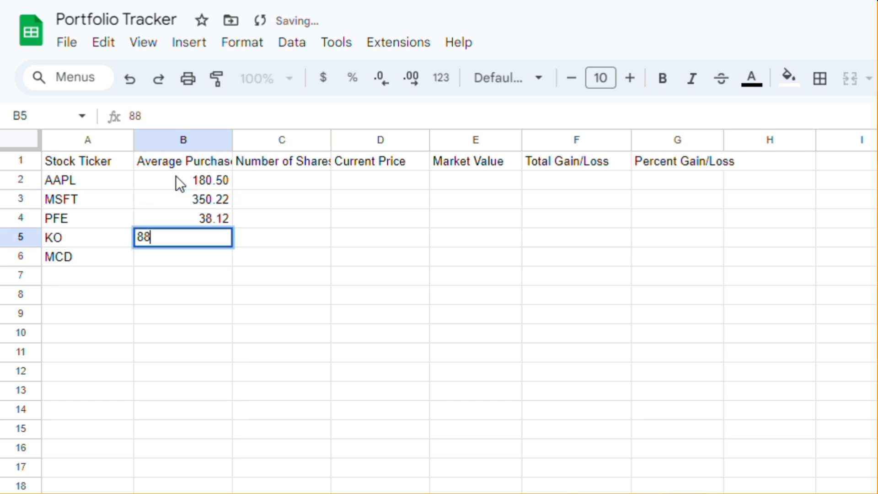
key(Return)
text(230.84)
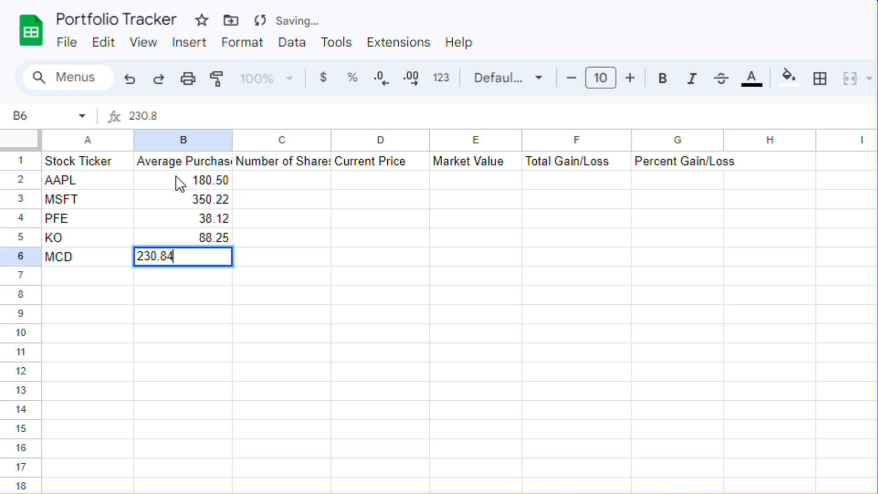
key(Return)
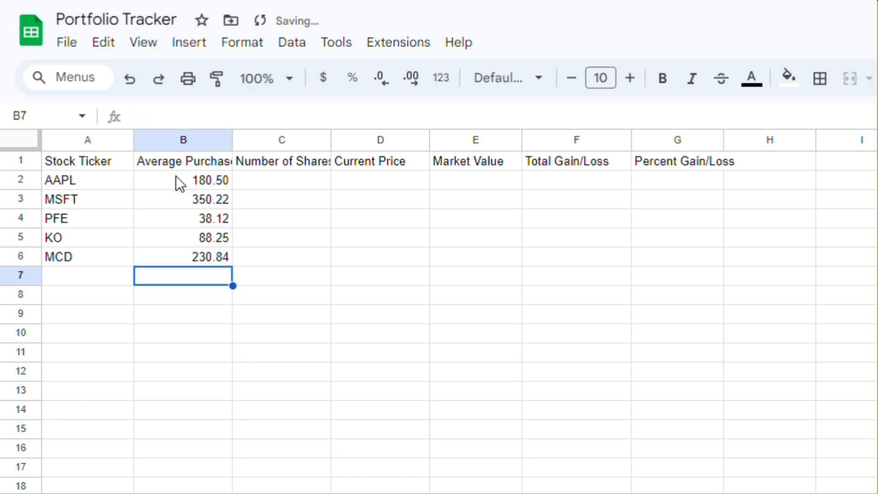
Enter the share counts 1000, 20, 500, 30 and 100 in cells C2 to C6
click(253, 181)
text(1000)
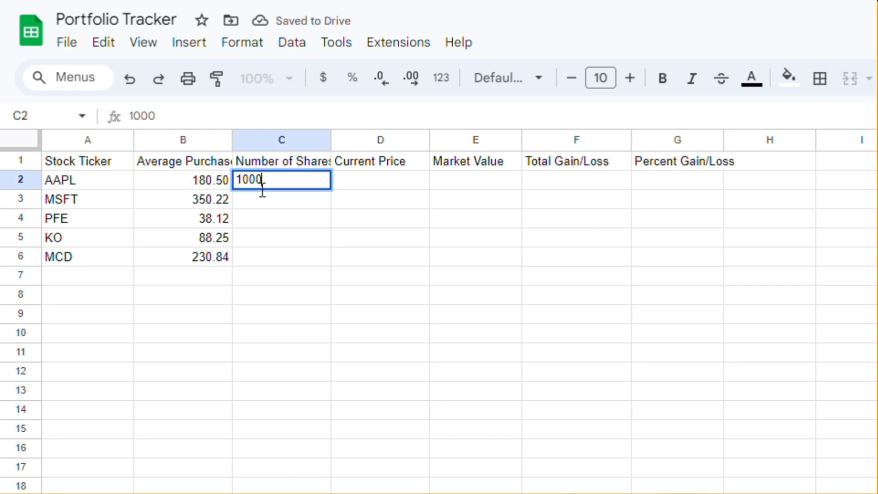
key(Return)
text(20)
key(Return)
text(500)
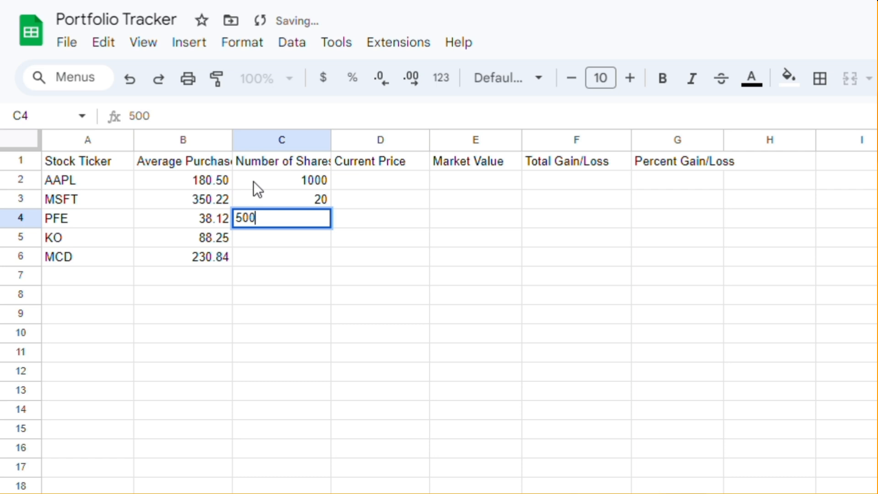
key(Return)
text(30)
key(Return)
text(100)
key(Return)
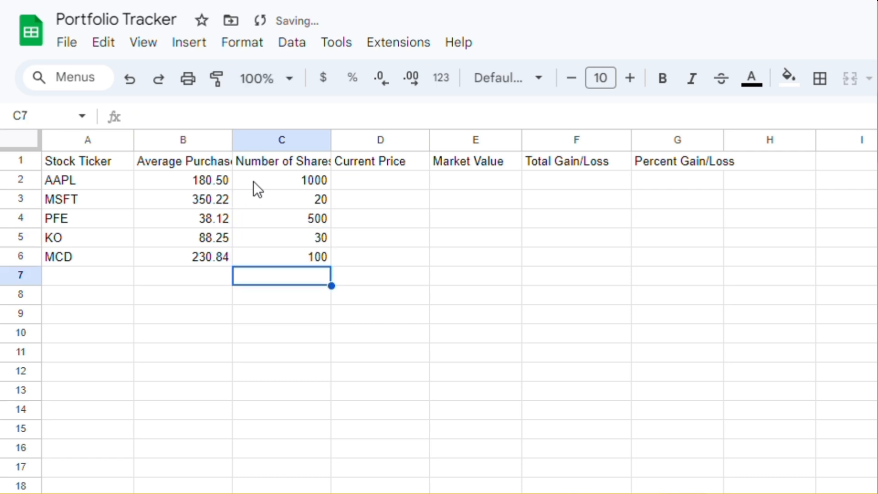
Enter =googlefinance(A2, "price") in D2 for the current price and fill the formula down to D6
click(361, 187)
text(=goo)
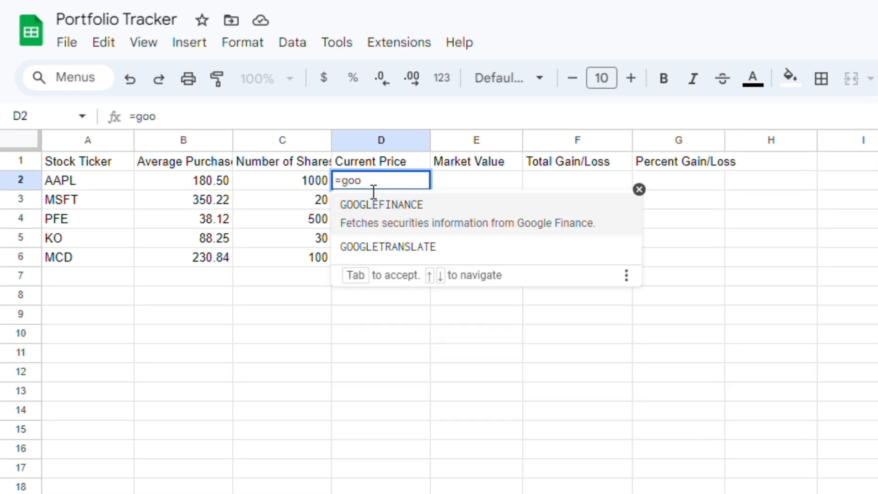
text(glefinance)
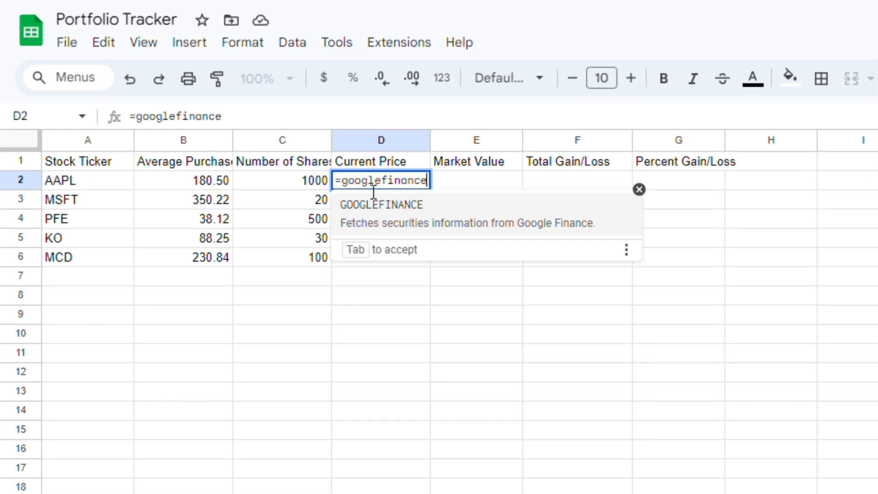
text(()
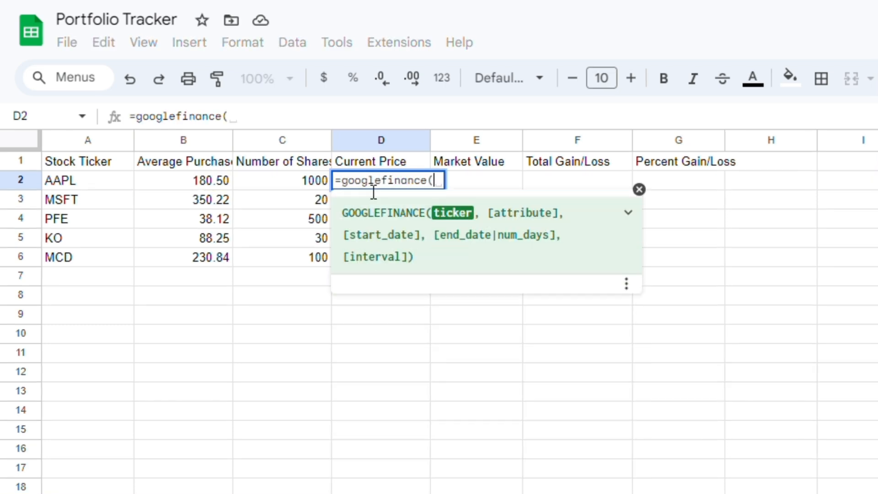
click(112, 179)
text(, "price")
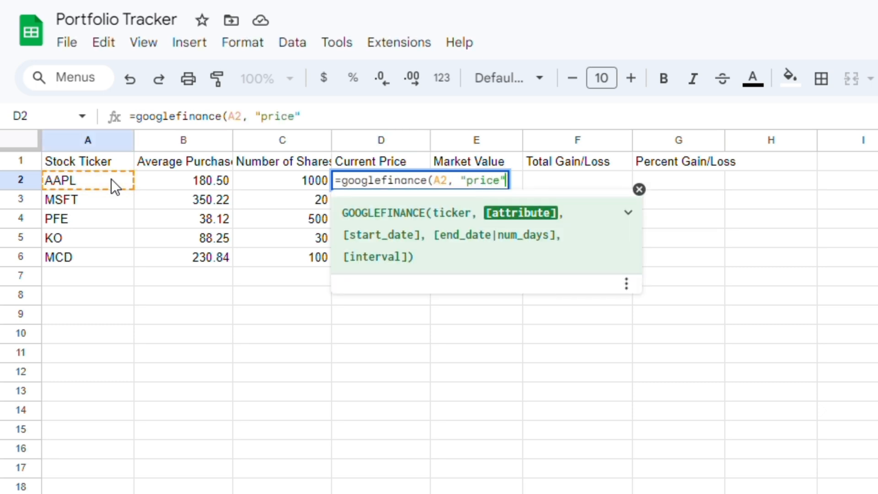
text())
key(Return)
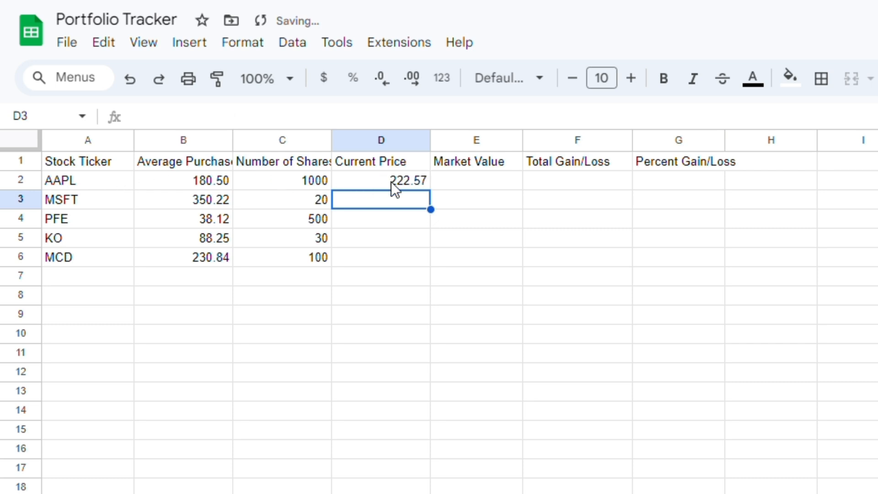
click(391, 182)
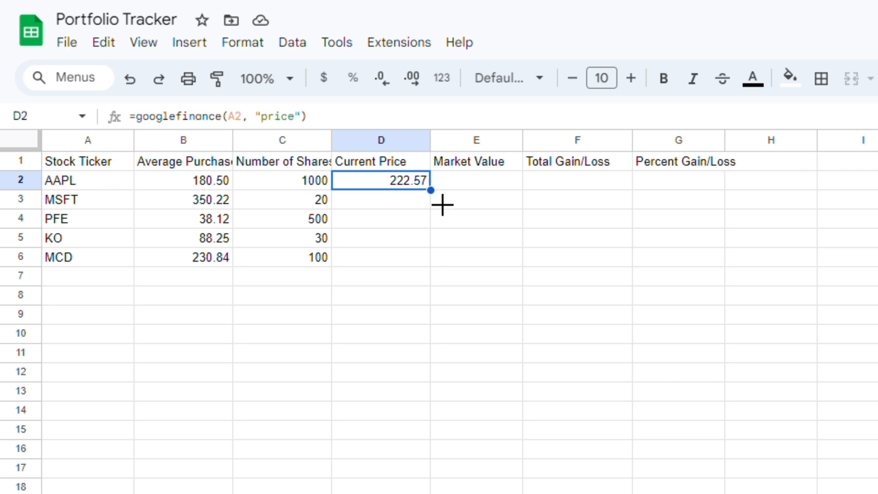
drag(441, 204, 433, 276)
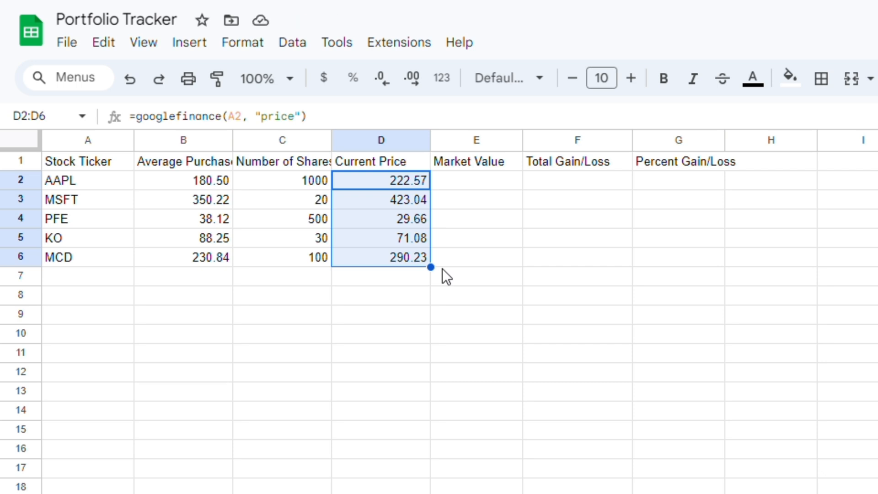
Calculate the market value in E2 with =d2*c2 and accept the suggested autofill for E3 to E6
click(468, 160)
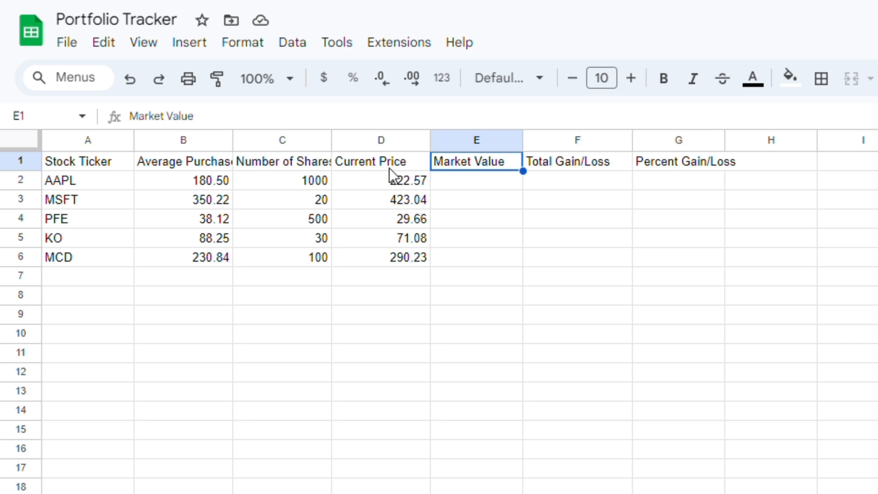
drag(380, 161, 389, 255)
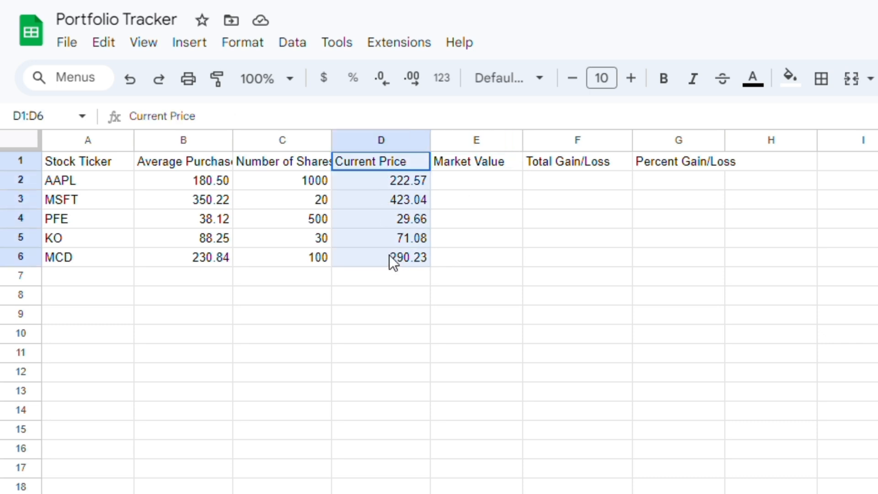
drag(287, 162, 297, 257)
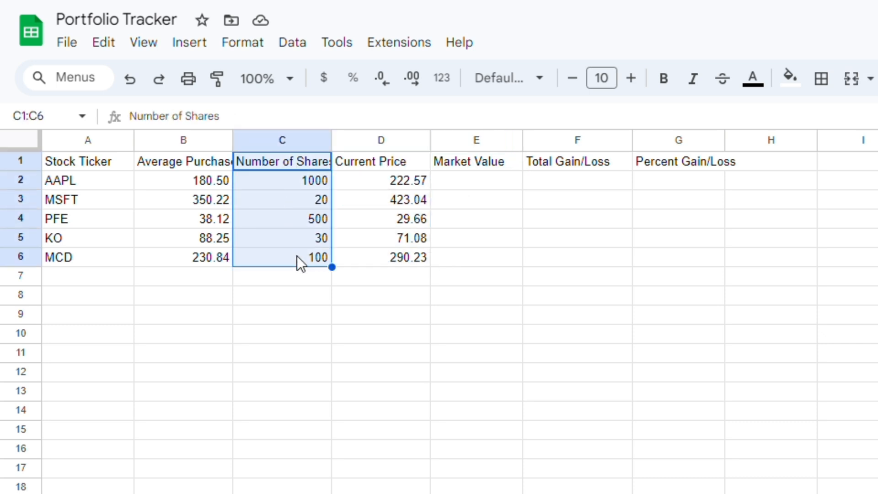
click(457, 180)
text(=)
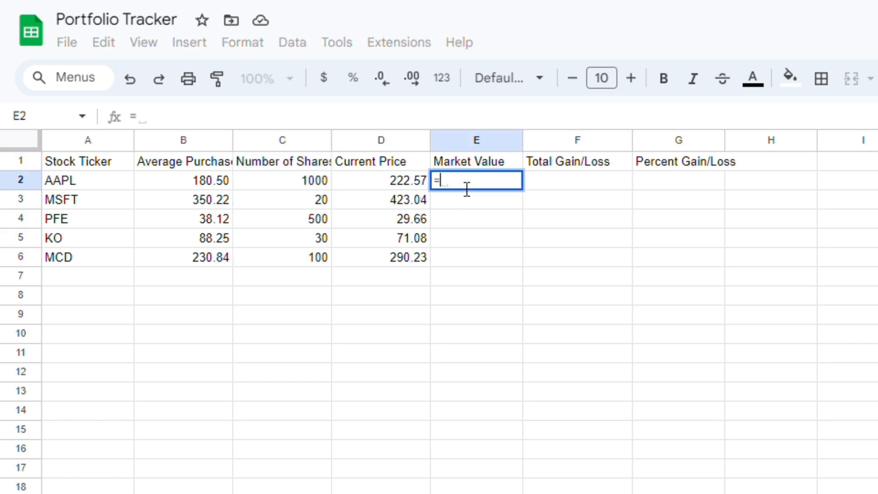
text(d2*)
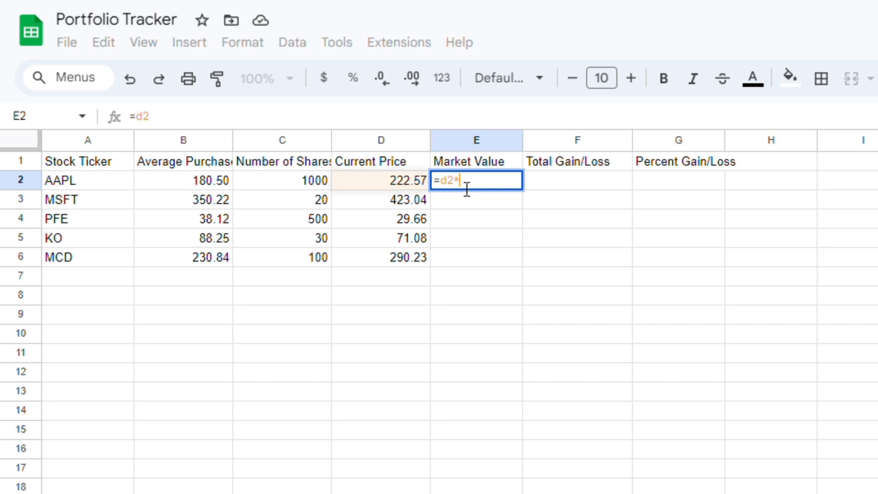
text(c2)
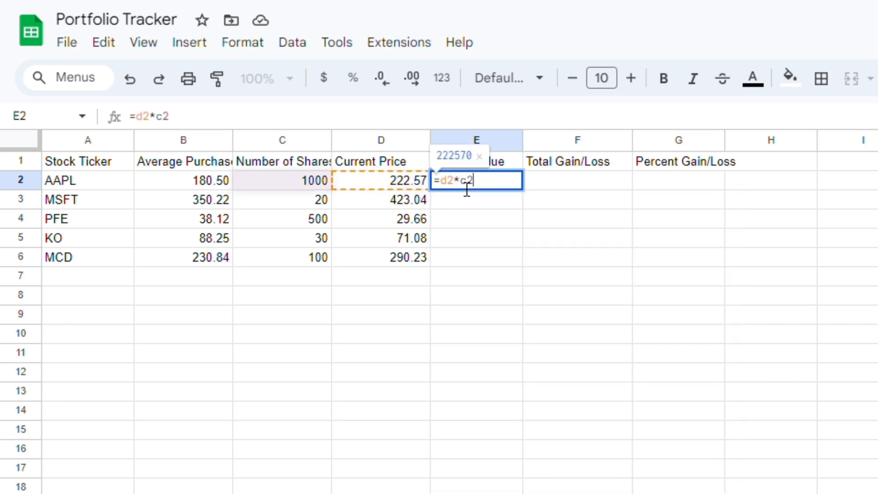
key(Return)
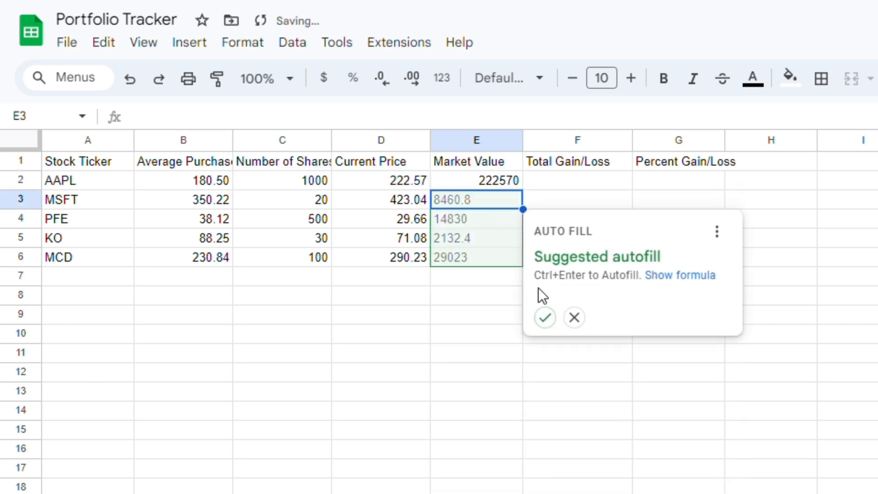
click(545, 317)
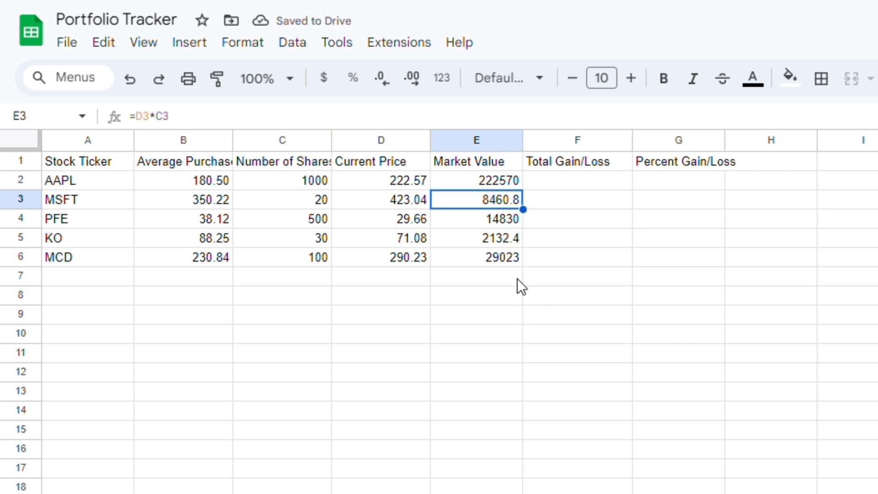
Calculate the total gain or loss in F2 with =e2-(b2*c2) and accept the suggested autofill for F3 to F6
click(558, 181)
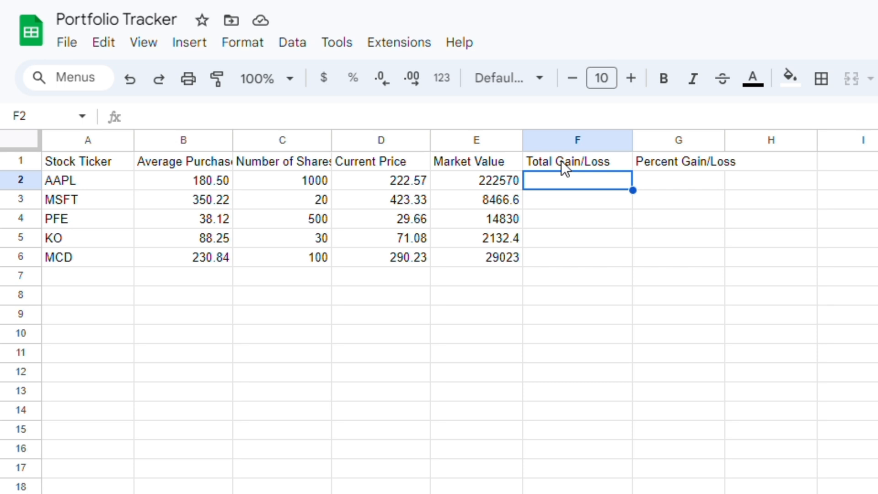
click(561, 160)
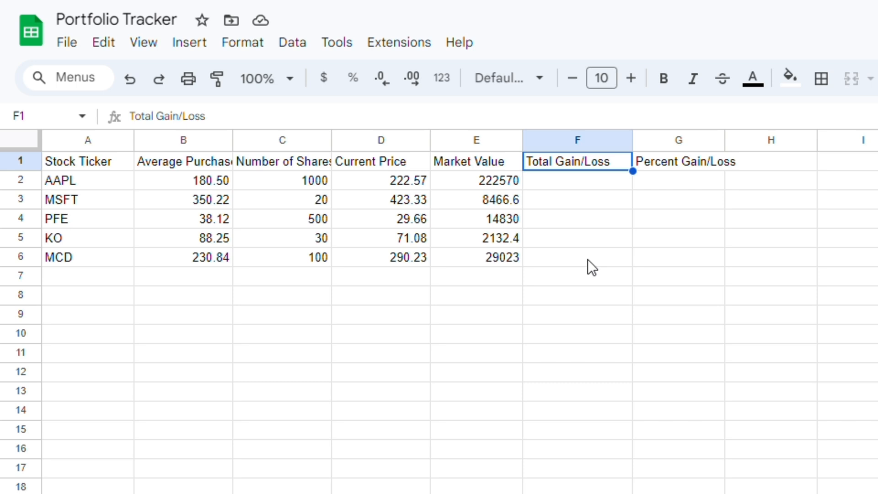
click(572, 185)
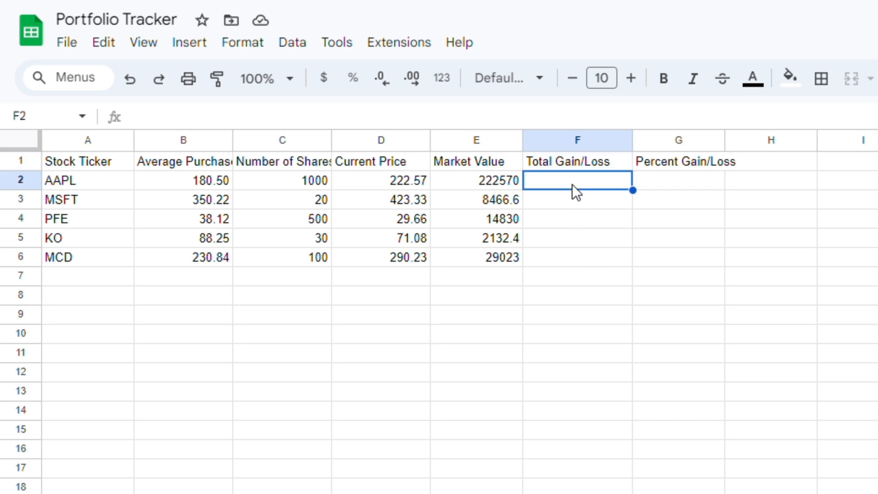
text(=e2)
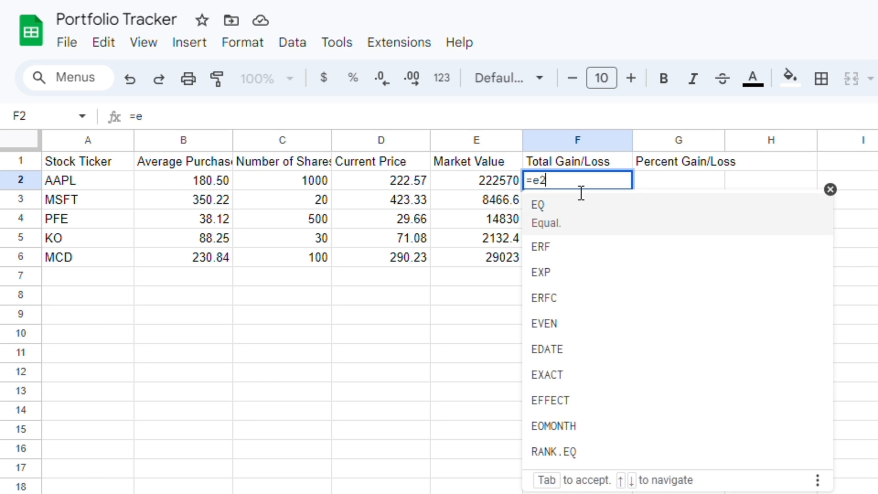
text(-(b2)
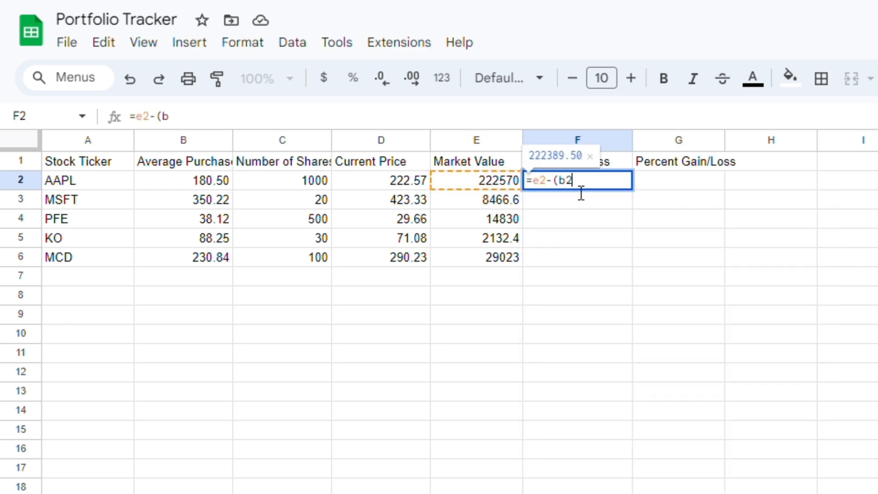
text(*c2))
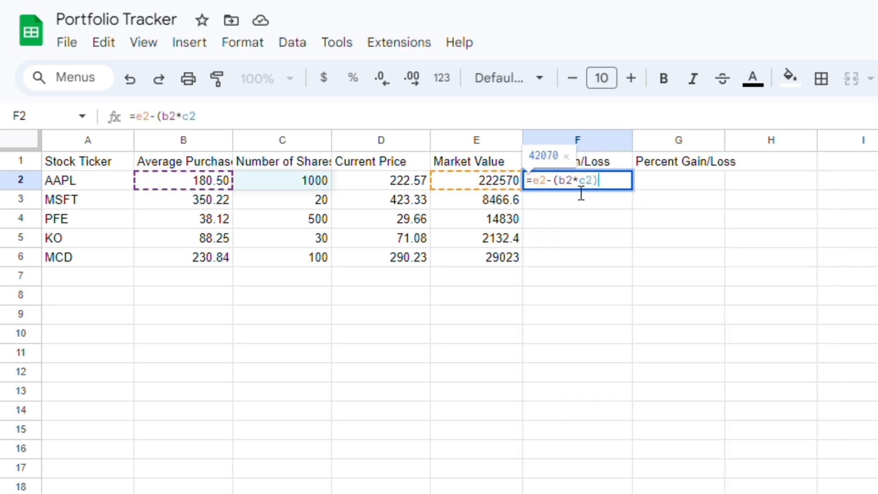
key(Return)
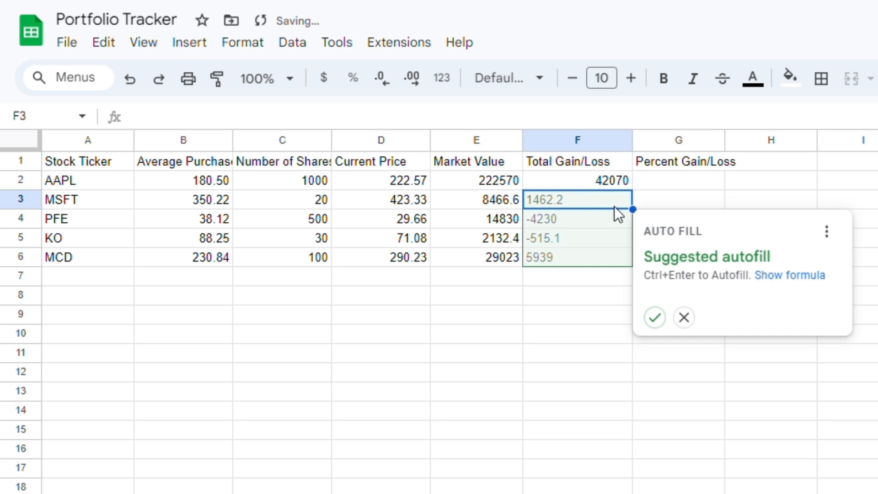
click(655, 317)
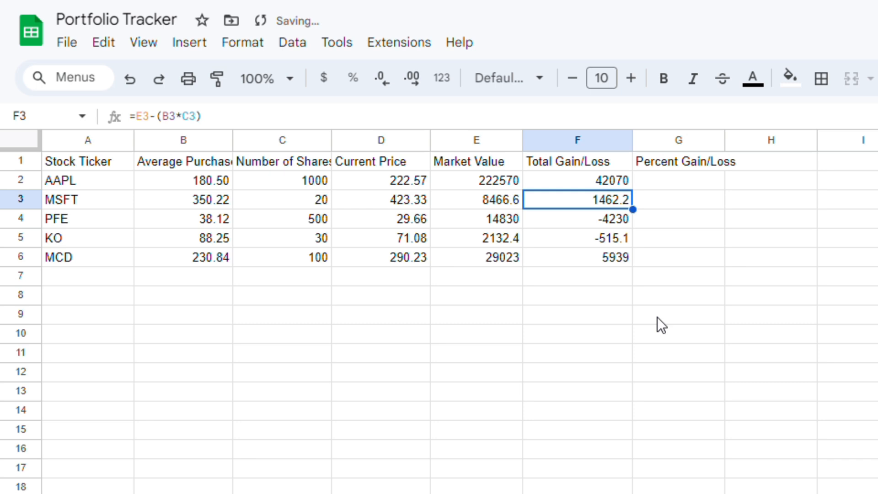
drag(575, 216, 578, 238)
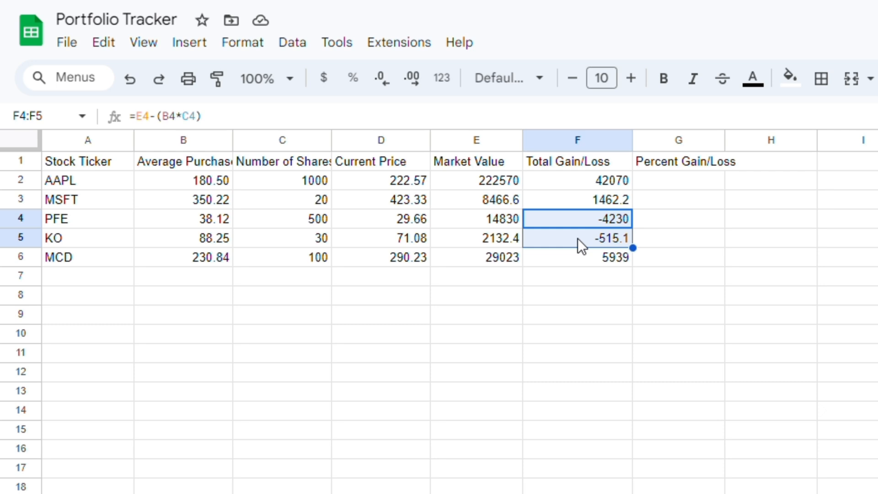
Calculate the percent gain or loss in G2 with =(e2-(b2*c2))/(b2*c2) and accept the suggested autofill for G3 to G6
click(685, 165)
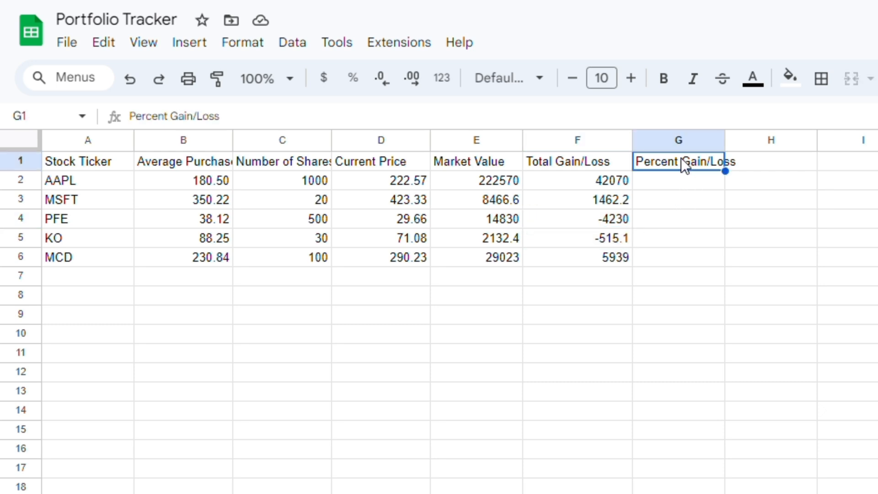
click(683, 183)
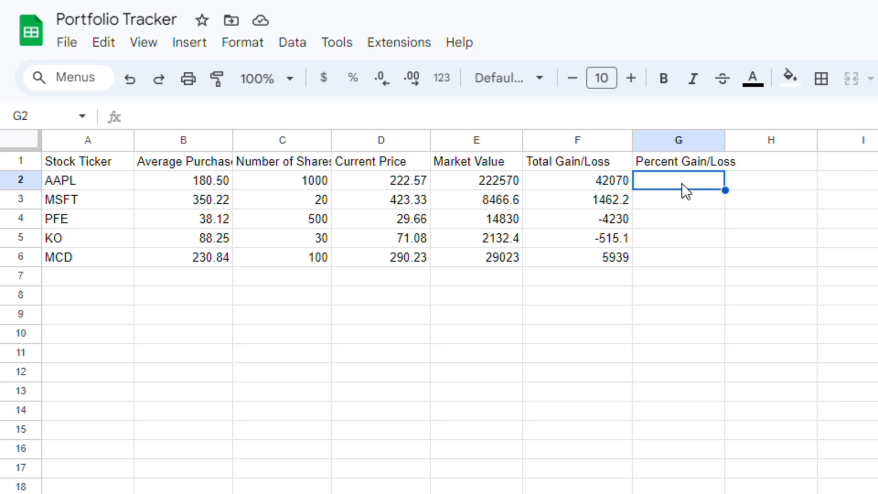
text(=)
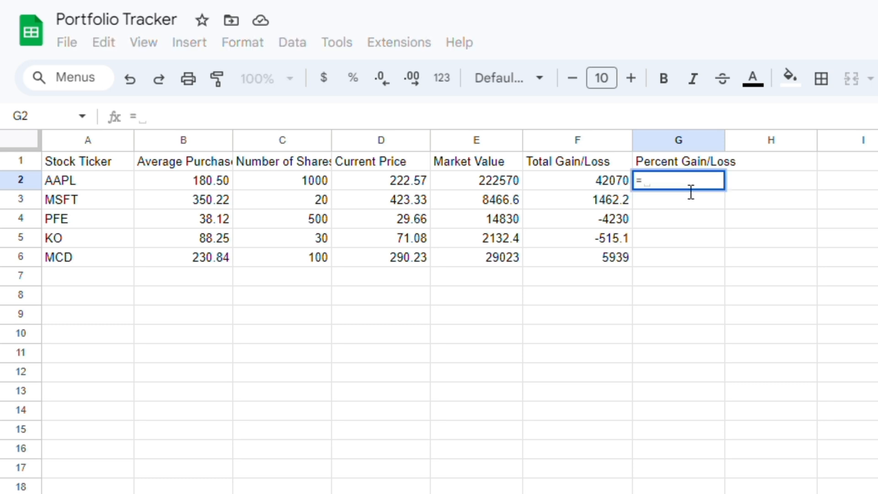
text((e2)
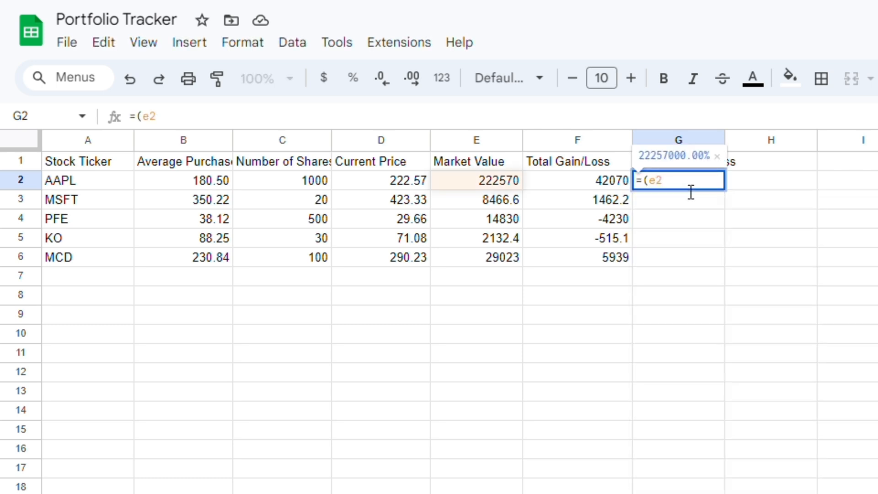
text(-(b2)
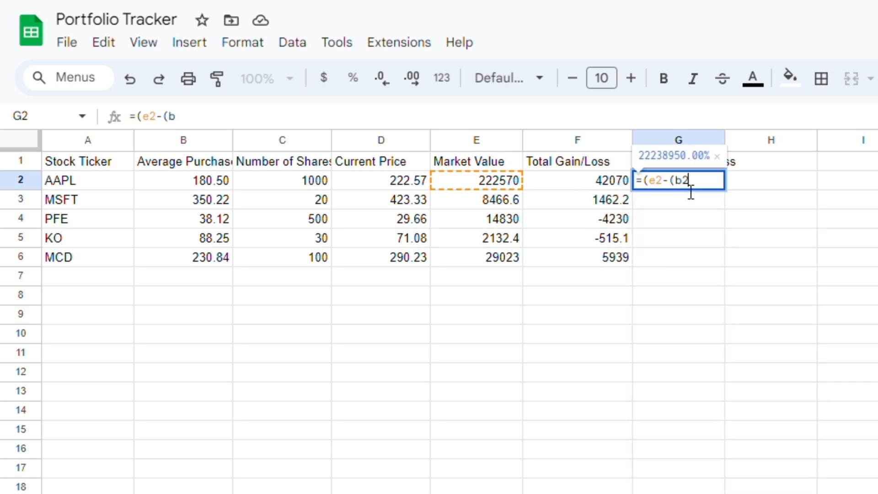
text(*c2)
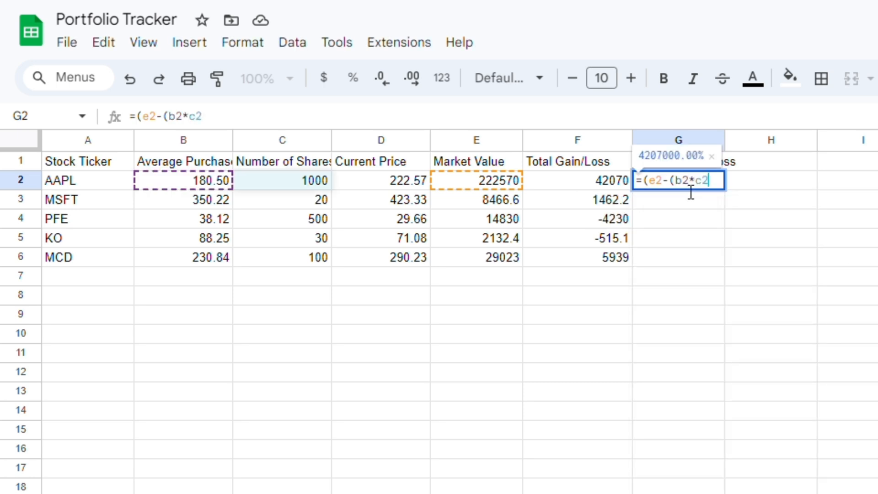
text())/)
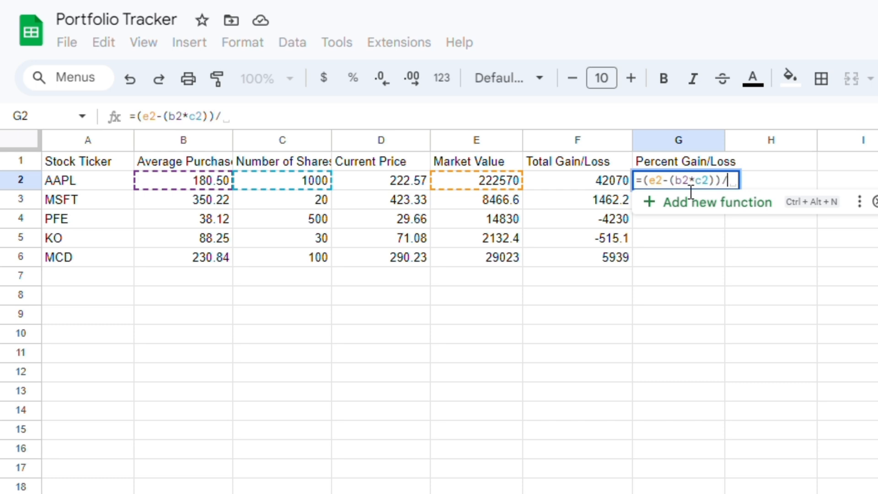
text((b)
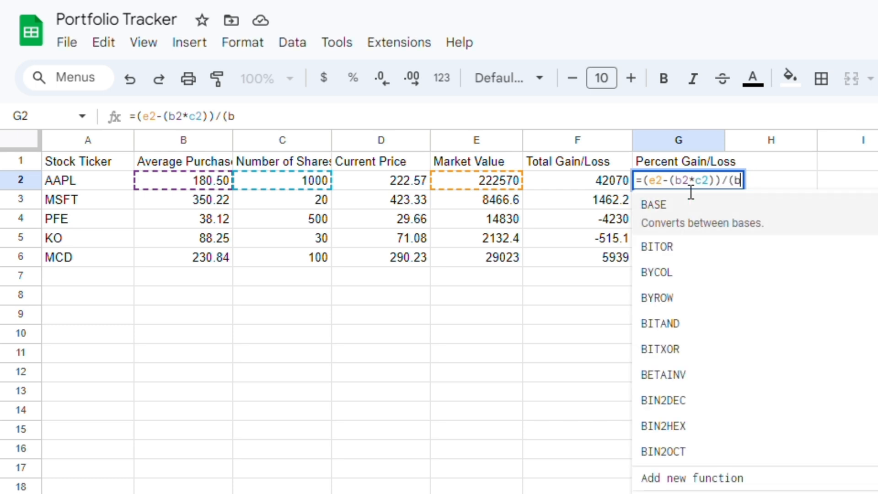
text(2*c2))
key(Return)
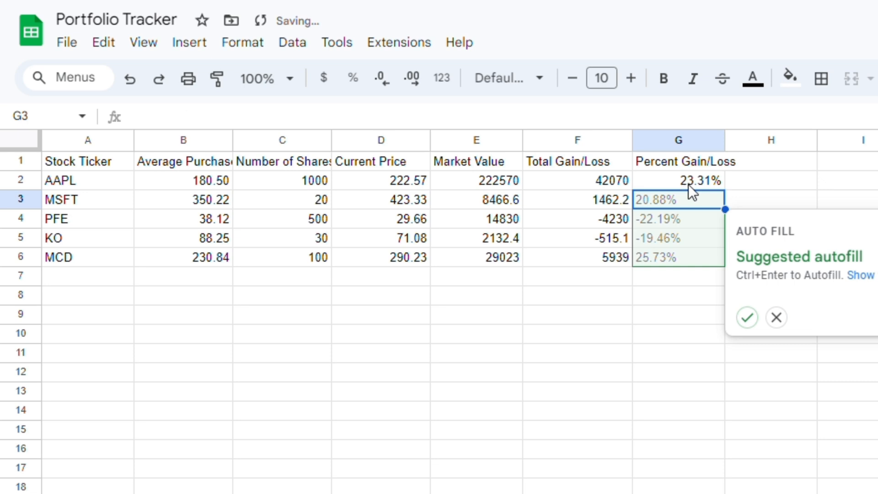
click(749, 318)
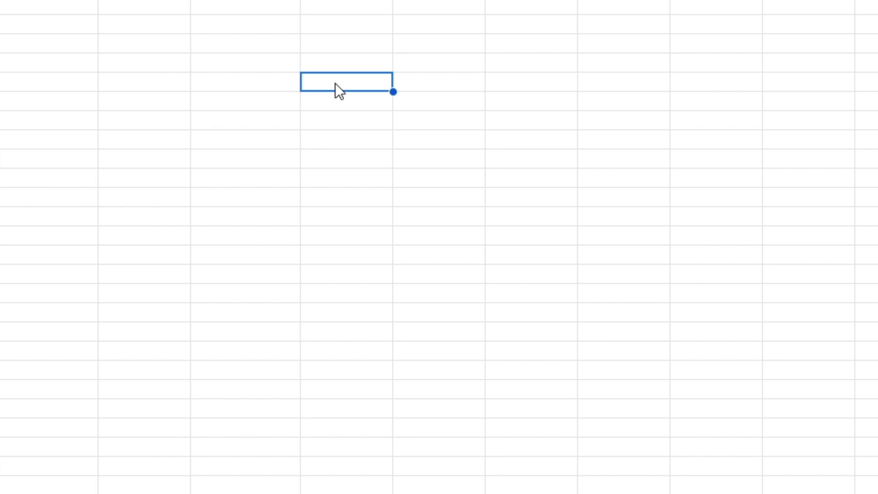
Start a GOOGLEFINANCE formula in an empty cell and open the function's full help article to read its syntax and attributes
text(=googlefin)
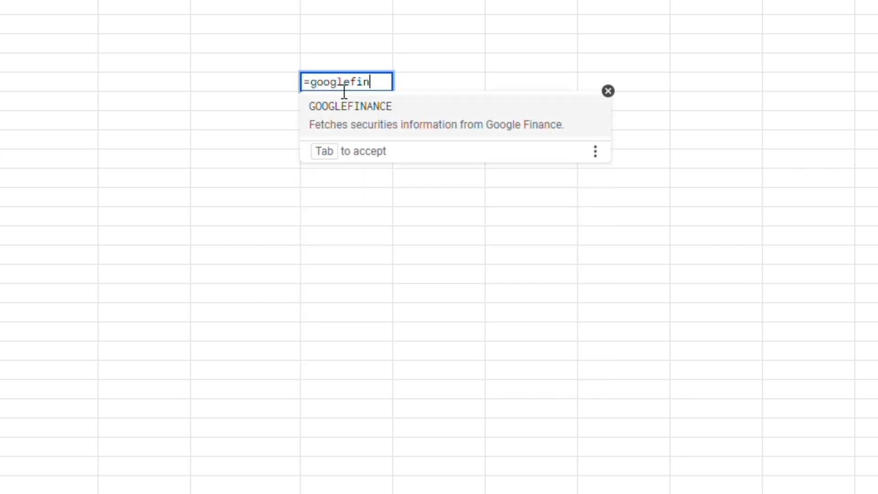
text(ance)
click(352, 118)
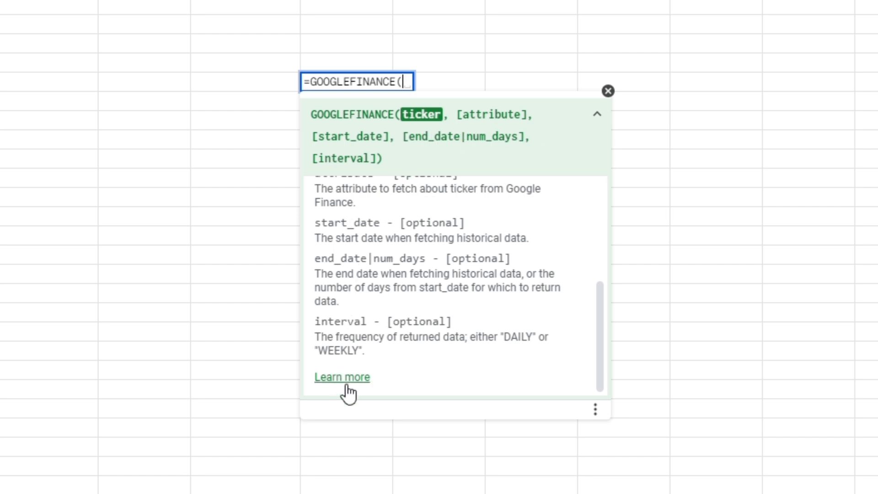
click(346, 380)
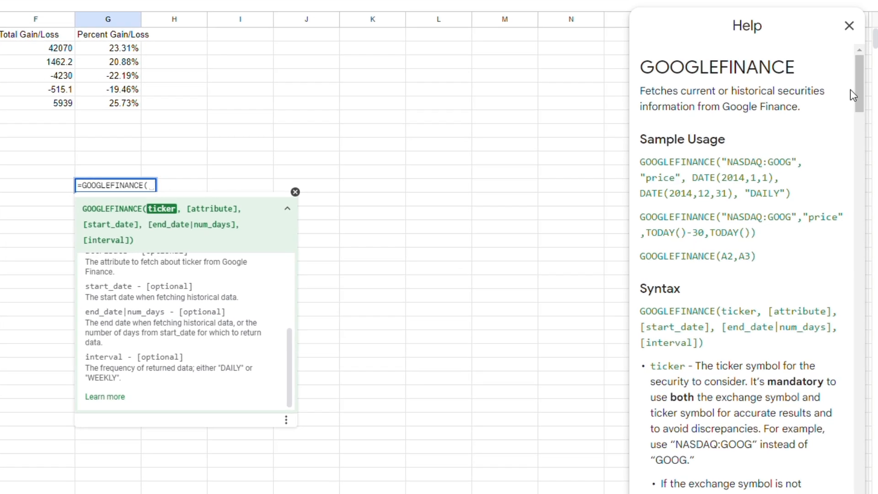
drag(860, 84, 865, 314)
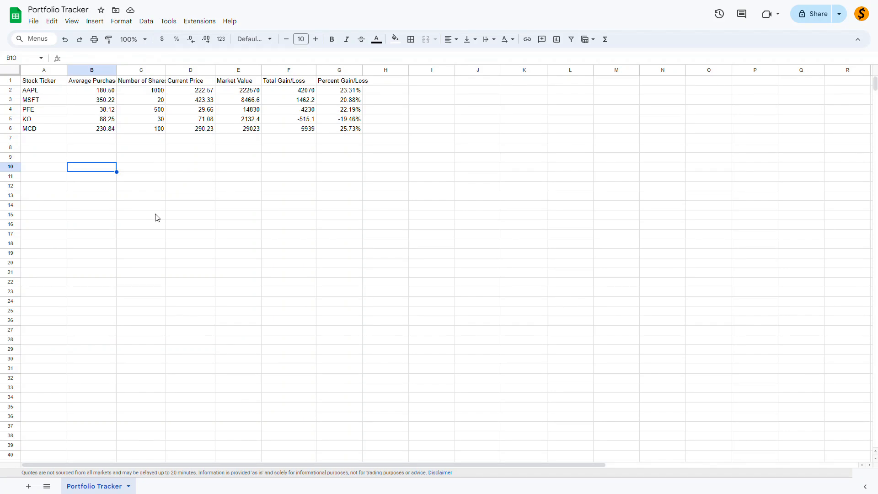
Apply alternating colors to the entire sheet, using the default style with the blue header
click(13, 71)
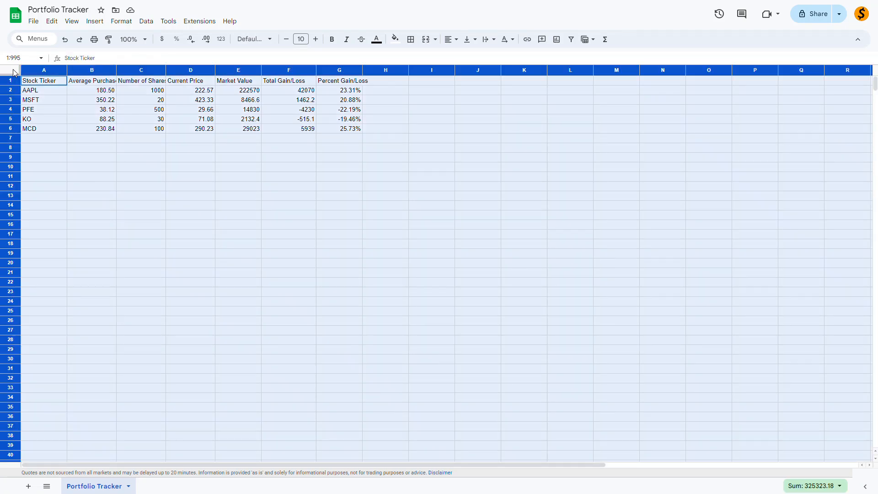
click(395, 39)
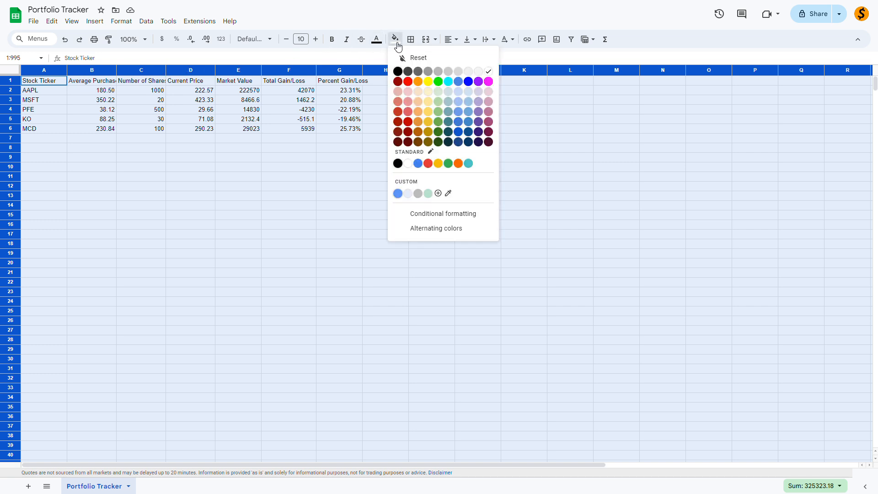
click(418, 233)
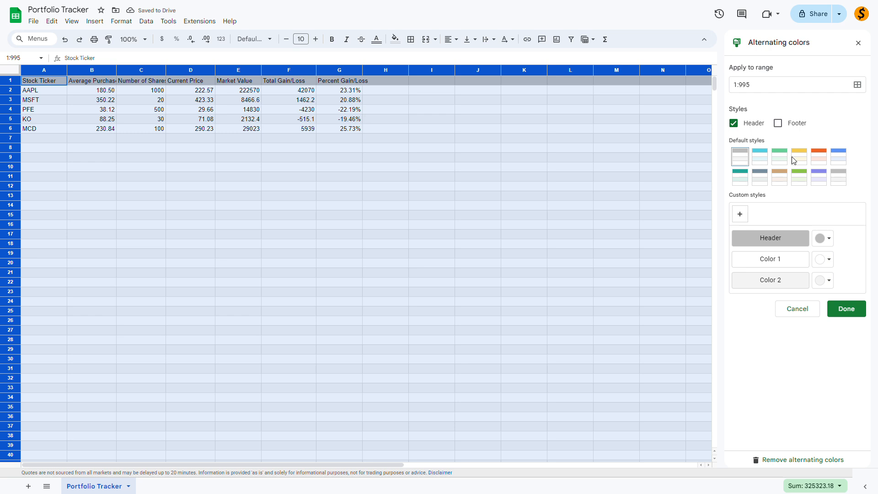
click(840, 157)
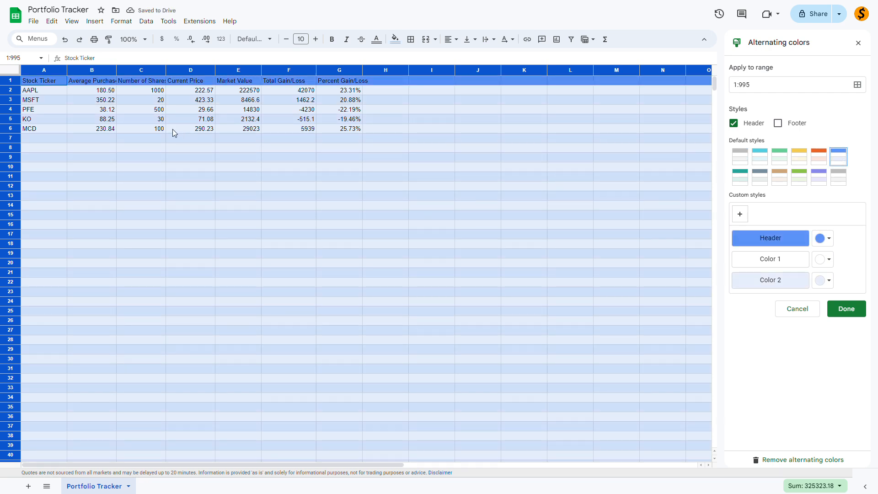
Set the font size of the entire sheet to 14
click(300, 39)
text(14)
key(Return)
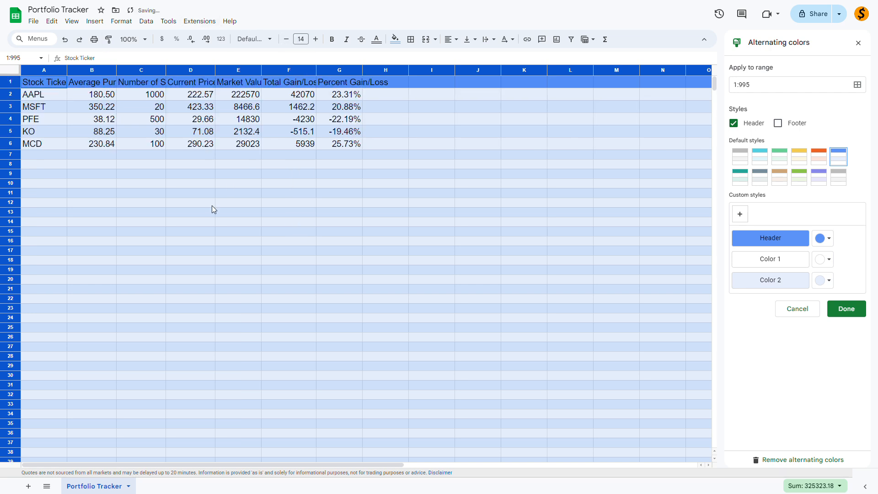
Change the text color of header row 1 to white and set its text to wrap
click(17, 87)
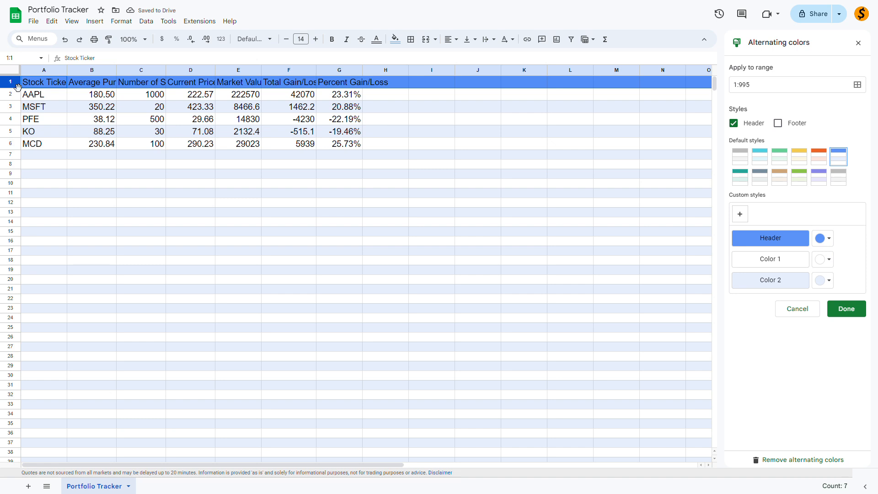
click(377, 42)
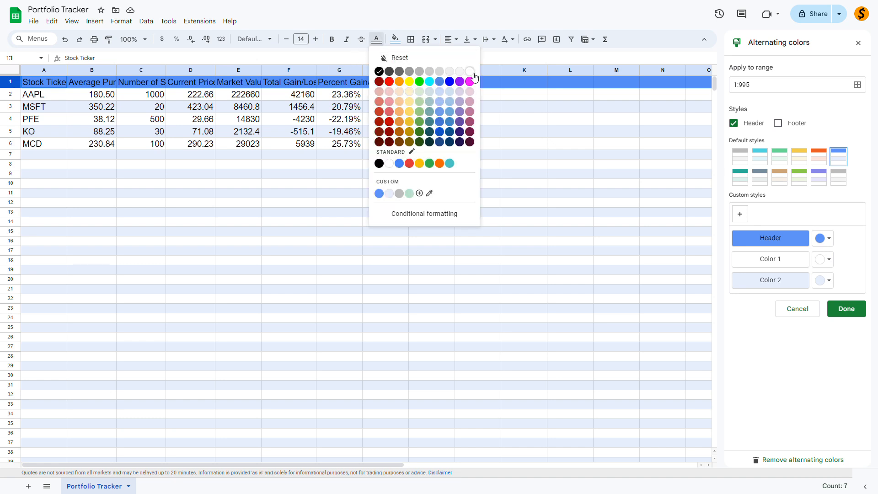
click(473, 77)
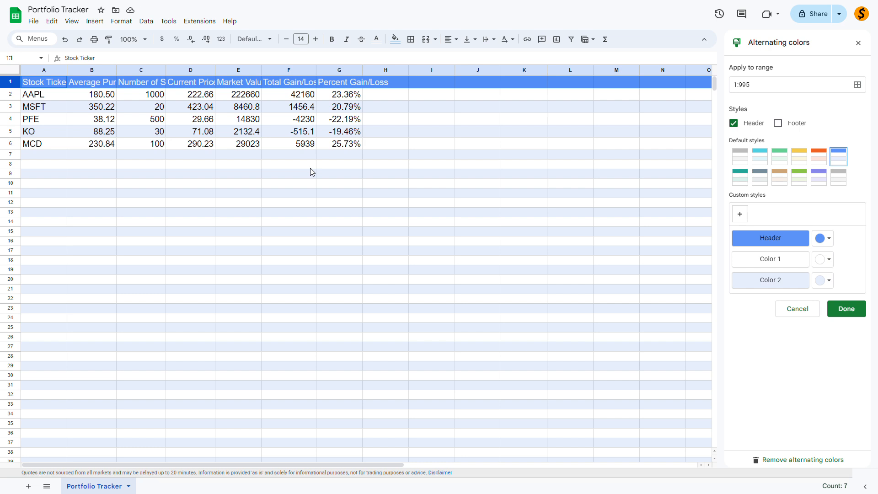
click(489, 42)
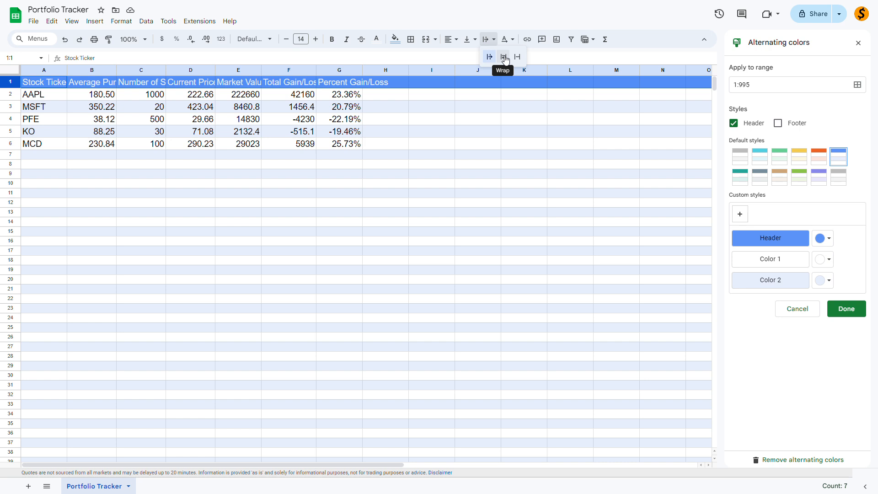
click(505, 58)
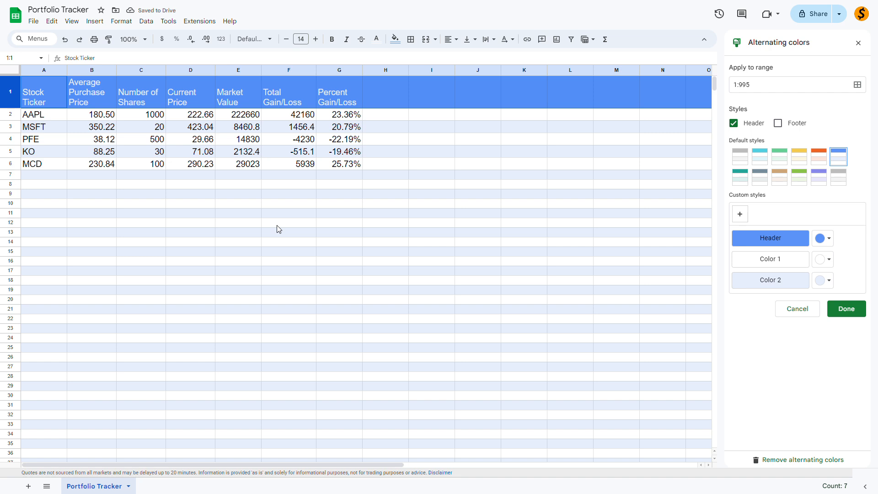
Create a conditional formatting rule on the Total and Percent Gain/Loss columns for values greater than 0
drag(295, 70, 335, 76)
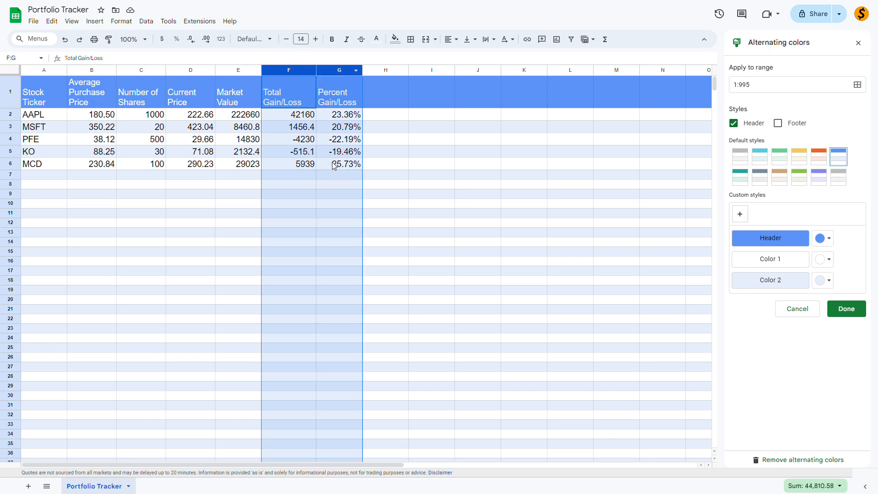
right_click(333, 185)
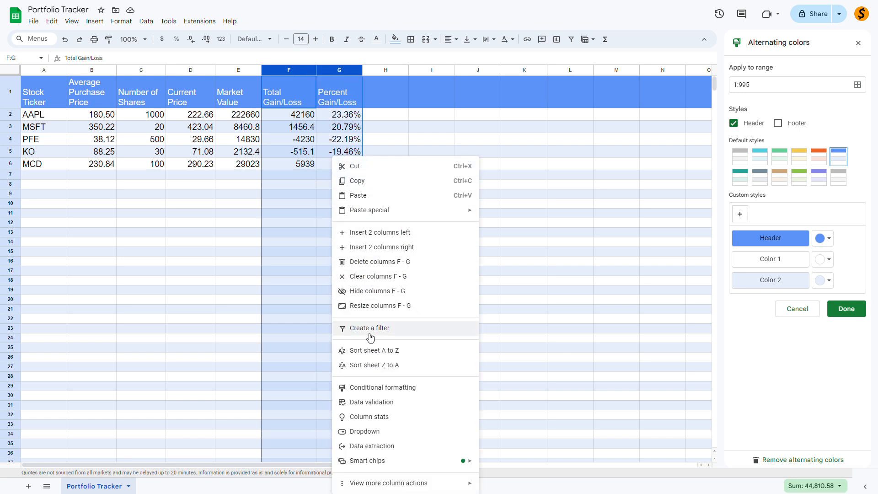
click(371, 389)
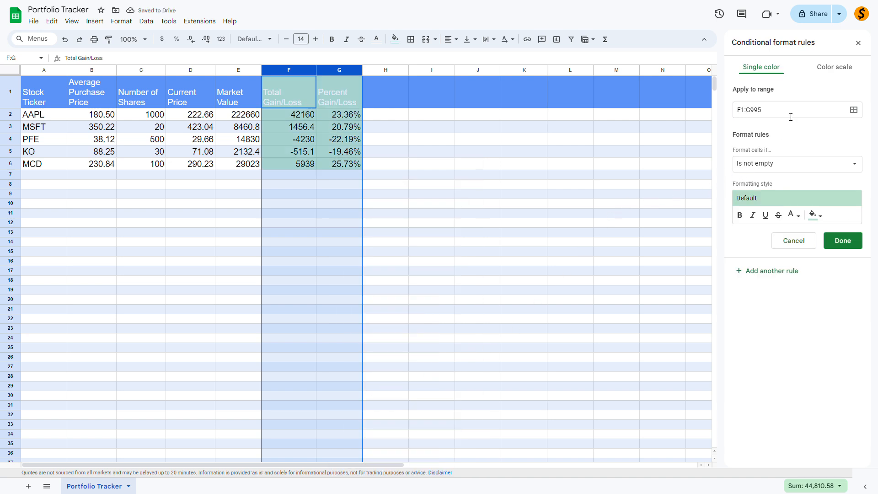
click(800, 168)
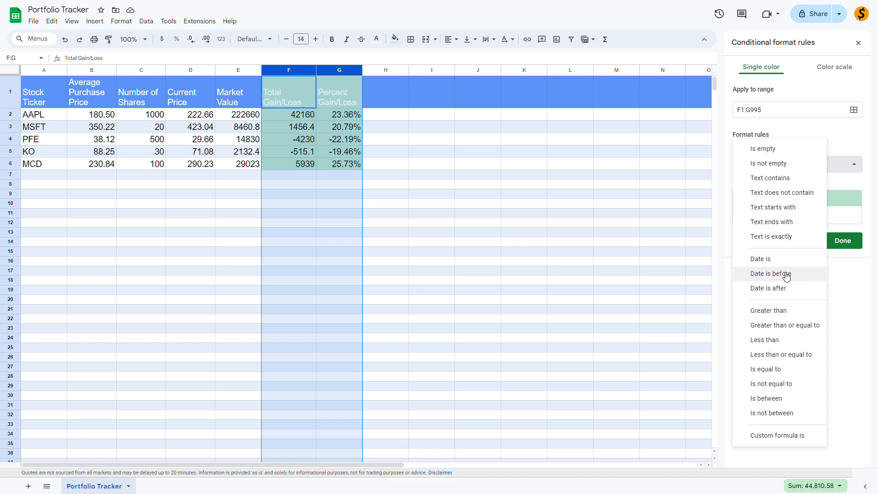
click(788, 311)
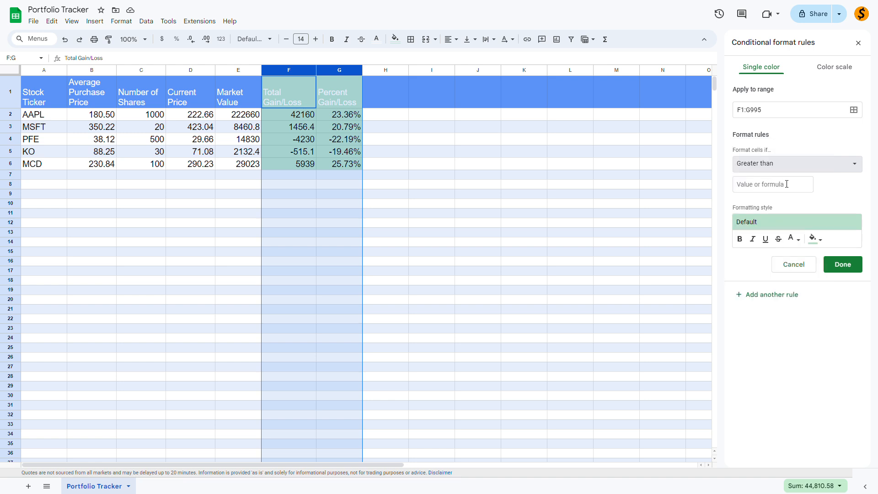
click(787, 184)
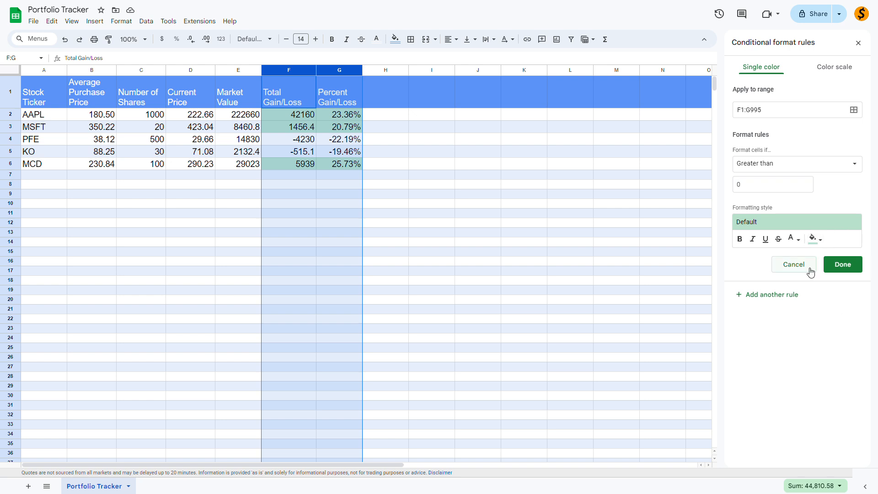
Give the greater-than-0 rule no fill color and bright green text, and save the rule
click(824, 239)
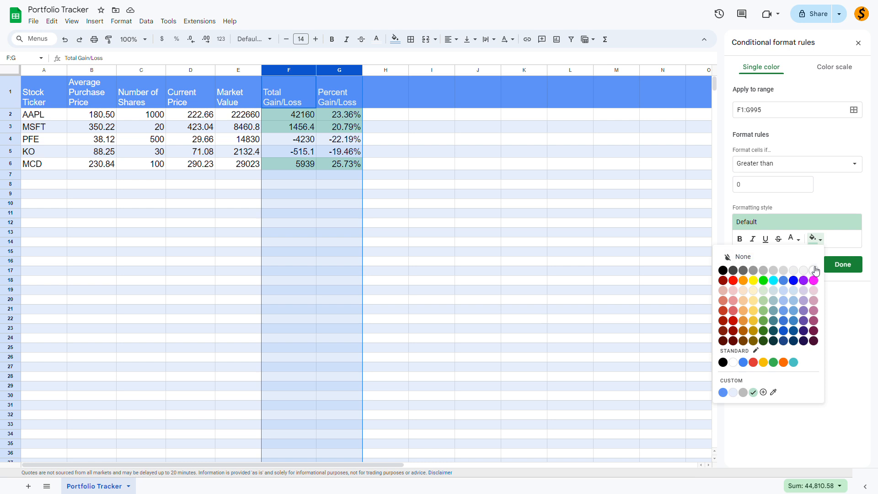
click(817, 272)
click(815, 244)
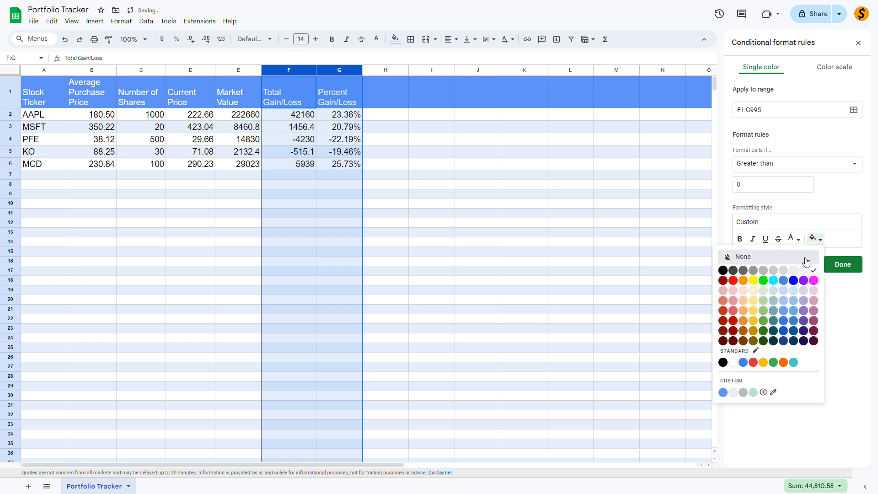
click(806, 261)
click(803, 241)
click(743, 281)
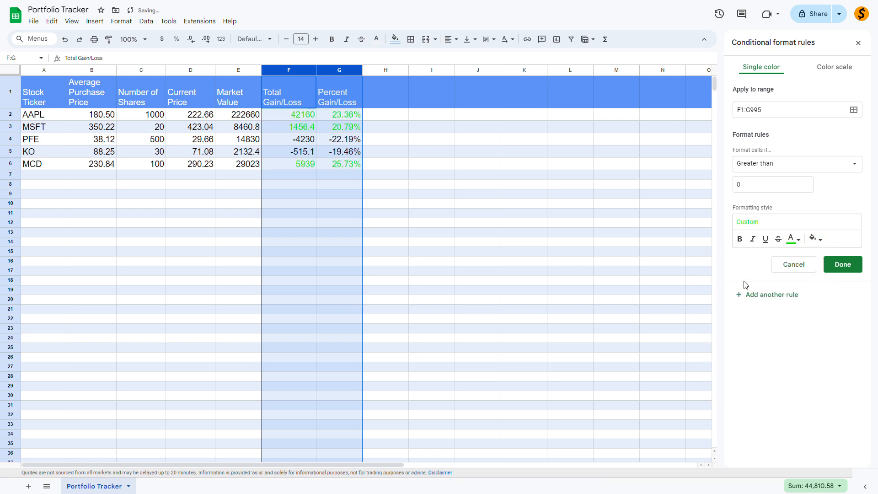
click(839, 270)
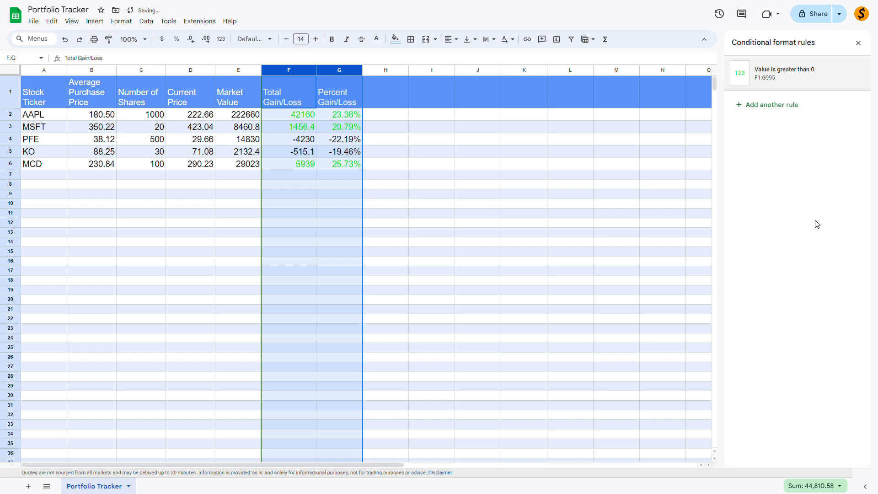
Add a second conditional formatting rule to the Total and Percent Gain/Loss columns for values less than 0
click(771, 105)
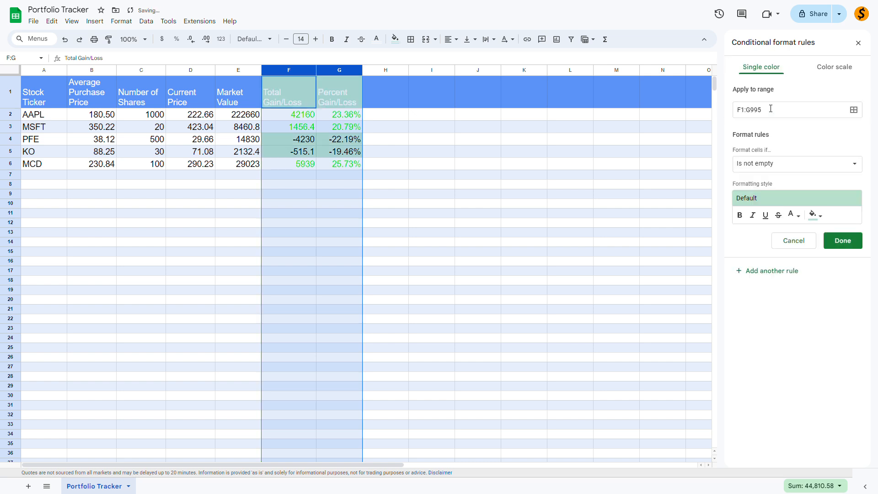
click(799, 169)
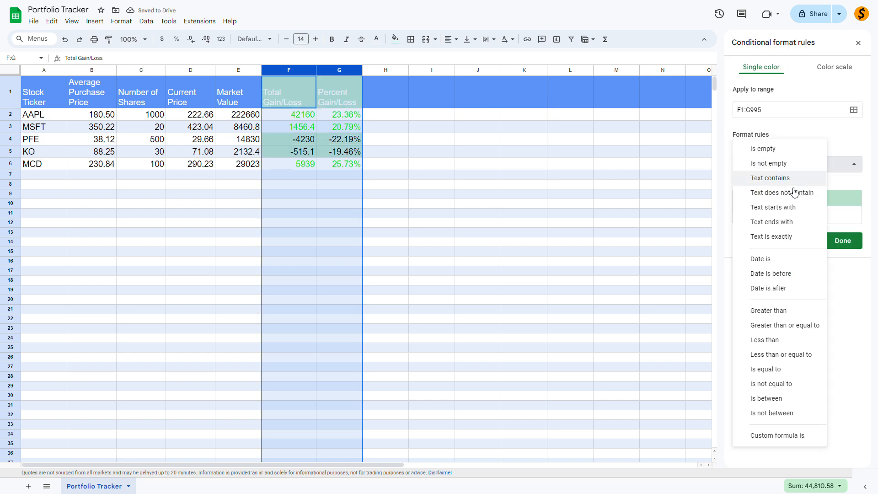
click(777, 340)
click(770, 184)
text(0)
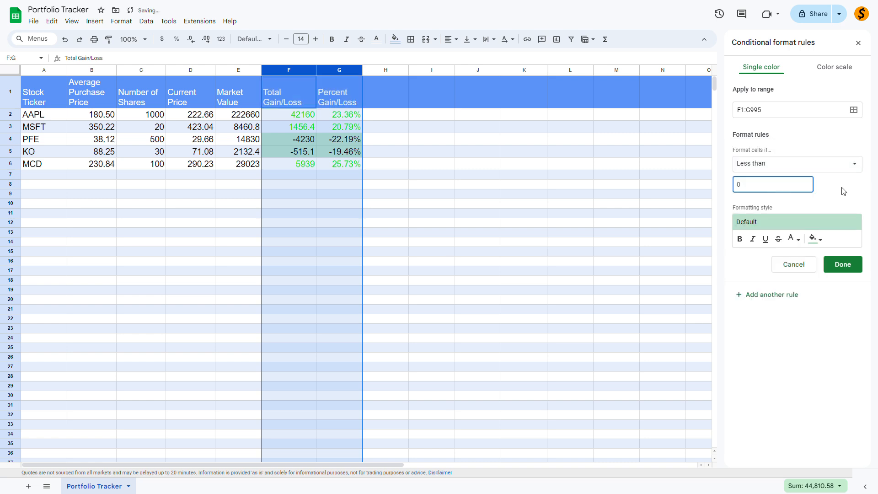
Give the less-than-0 rule no fill color and red text, save it, and close the conditional formatting rules
click(822, 240)
click(778, 255)
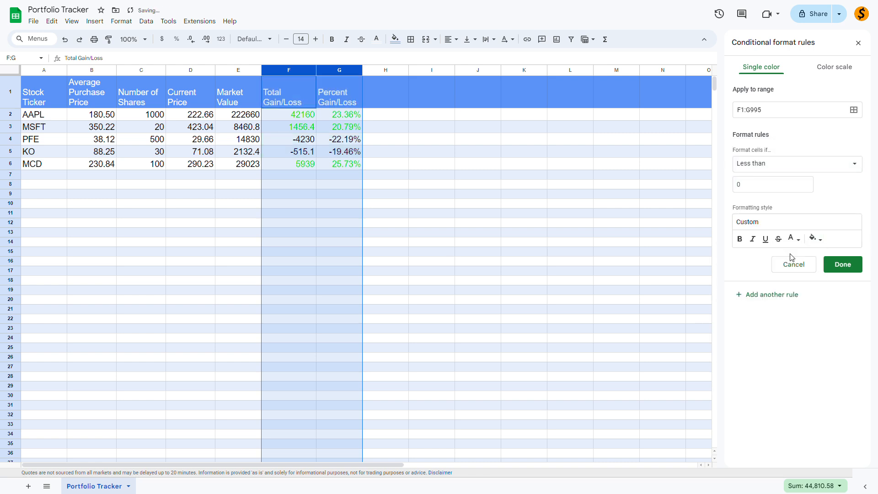
click(799, 240)
click(713, 281)
click(837, 268)
click(627, 206)
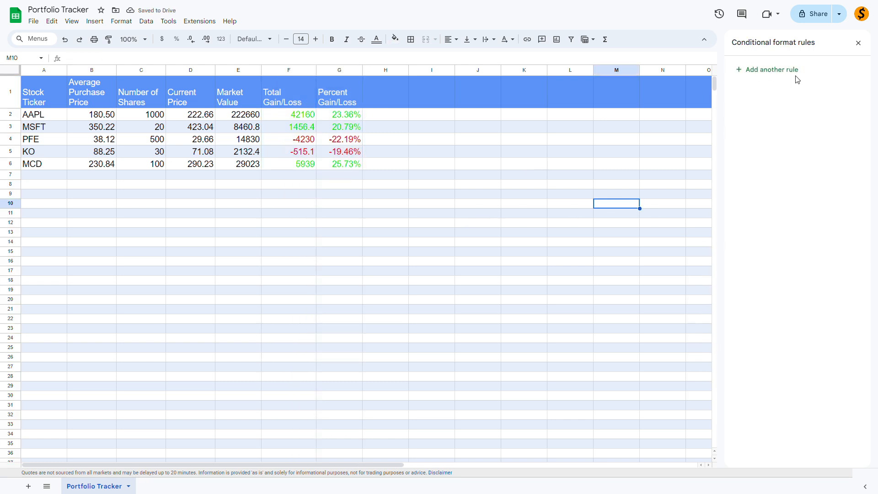
click(860, 44)
click(859, 43)
click(416, 206)
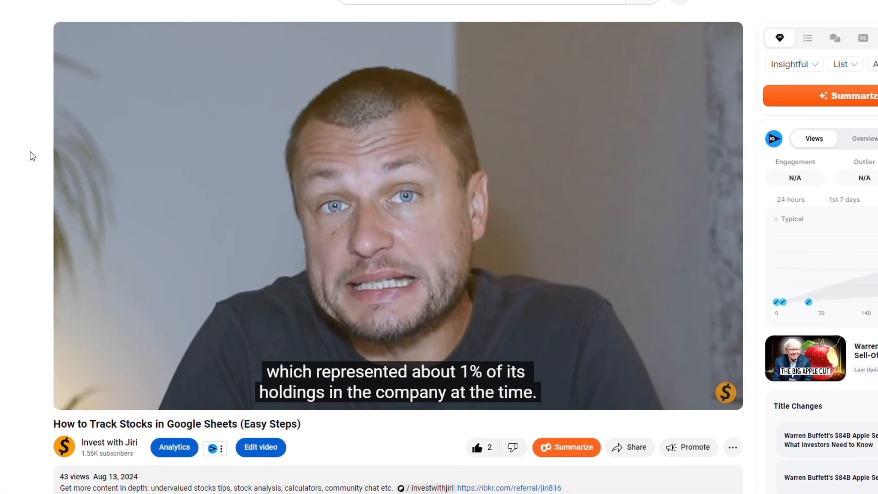
On the YouTube page of the stock tracking video, find the free portfolio tracker link in the description and highlight its line
scroll(35, 158, down, 6)
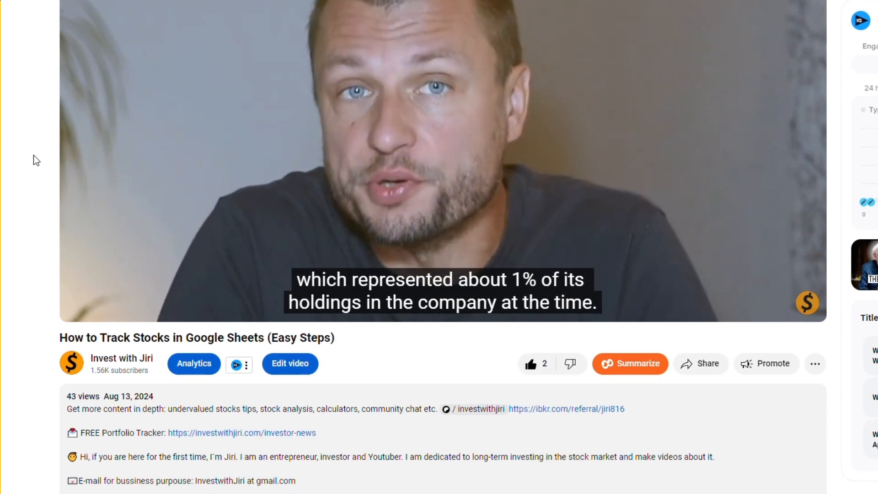
scroll(39, 162, down, 1)
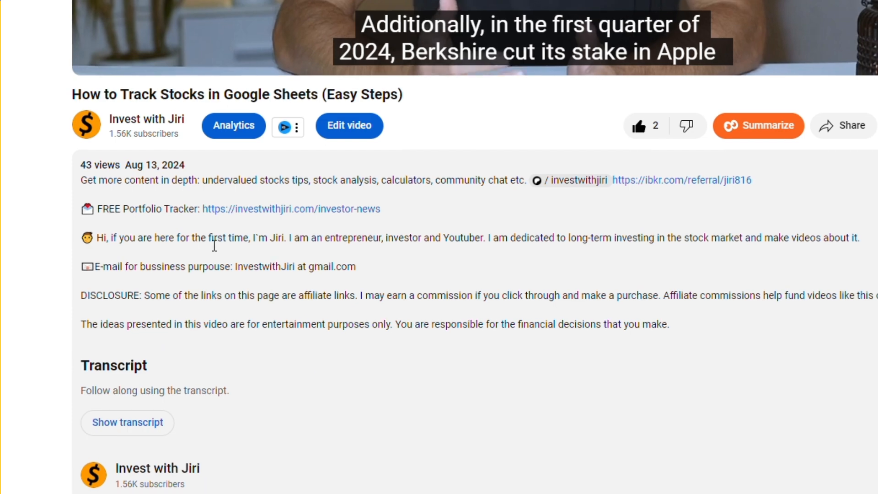
drag(85, 213, 450, 227)
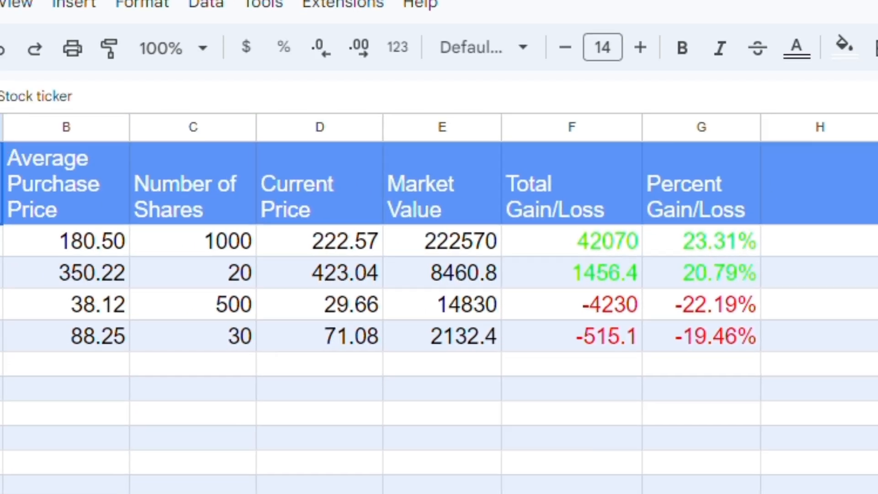
In the Portfolio Tracker spreadsheet, review each column from Stock ticker to Percent Gain/Loss by highlighting rows 1 to 5 one column at a time
drag(78, 201, 86, 328)
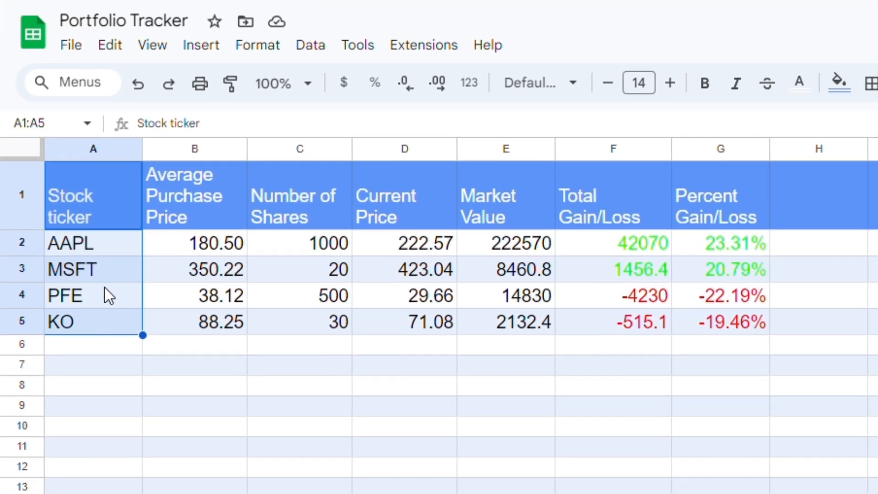
drag(176, 196, 191, 317)
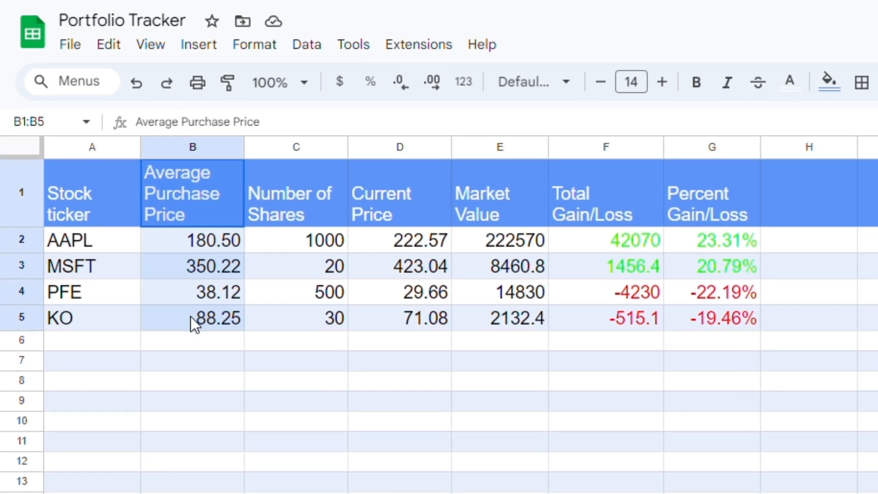
drag(290, 198, 303, 309)
drag(383, 181, 396, 312)
drag(471, 192, 486, 304)
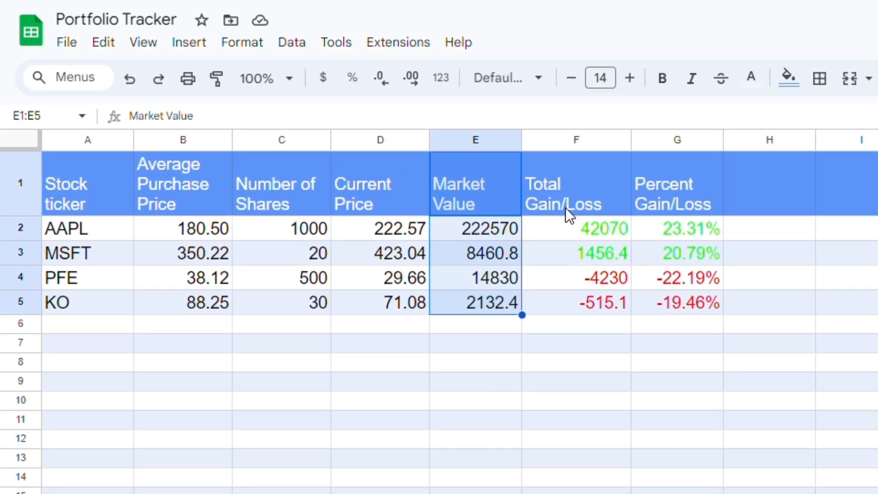
drag(577, 192, 590, 298)
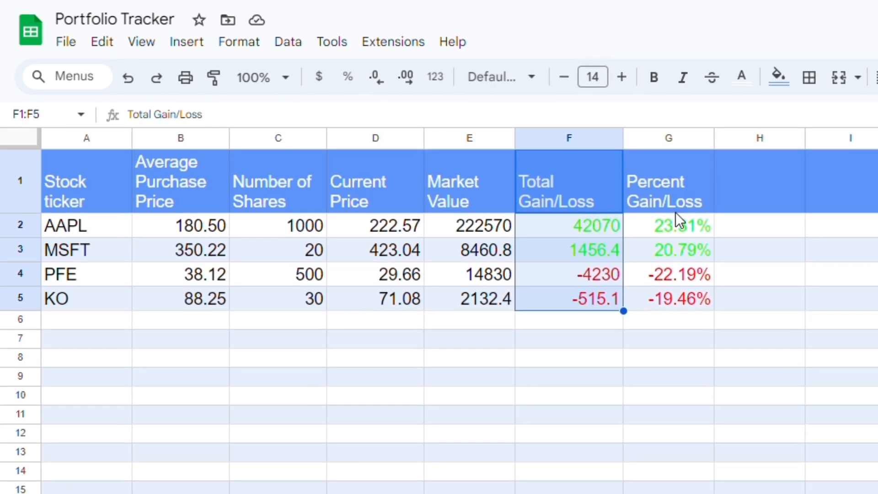
drag(676, 194, 681, 296)
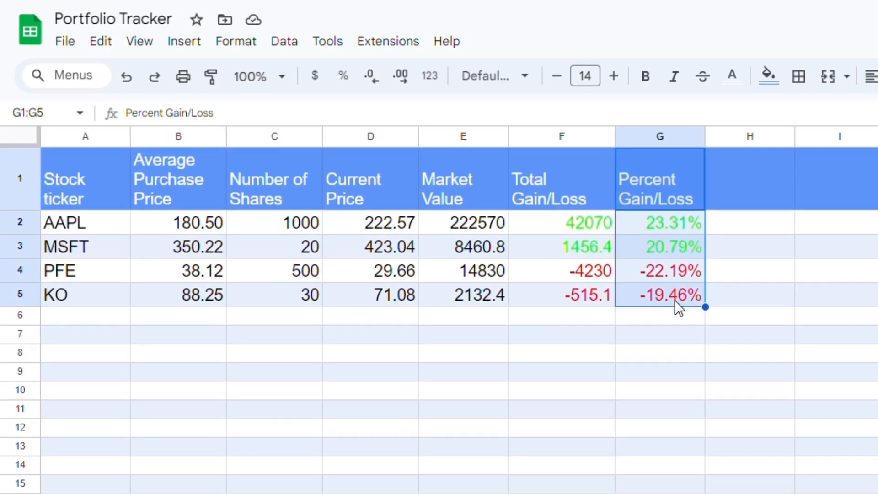
click(259, 380)
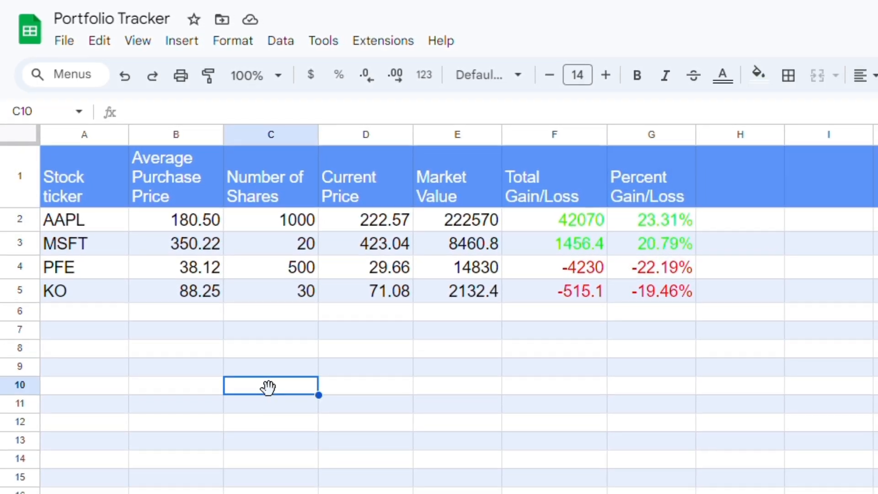